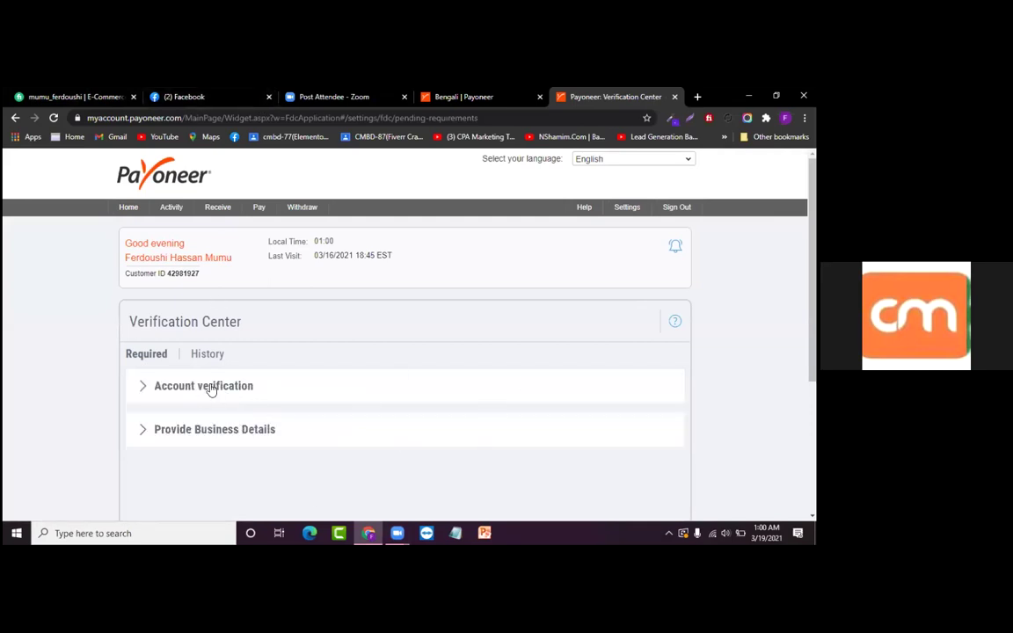
- Scroll to the Account verification row under Required and expand its details
scroll(176, 290, "down", 1)
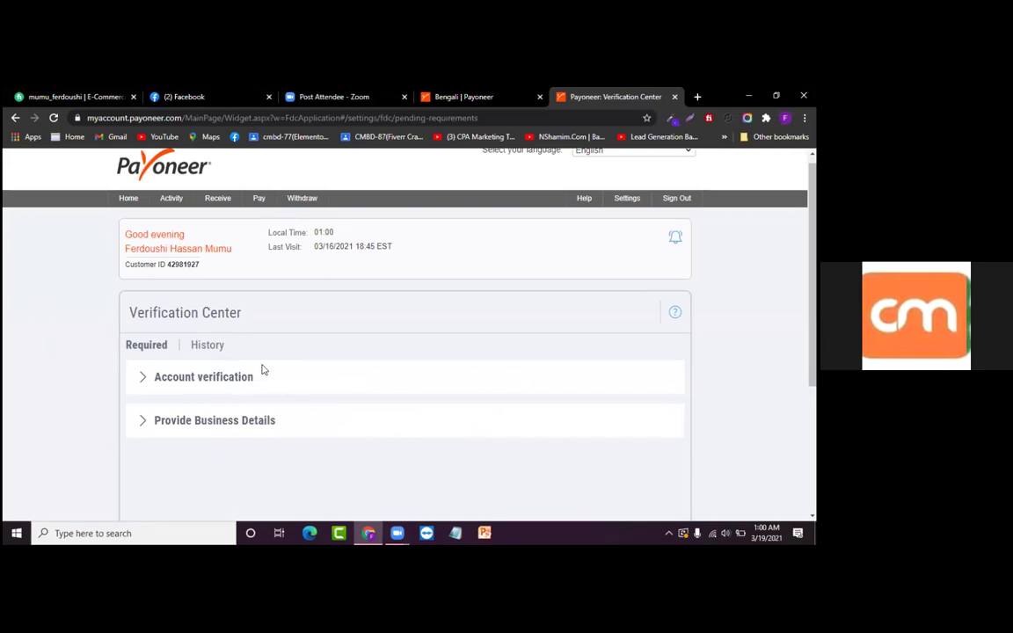
left_click(204, 378)
left_click(204, 378)
left_click(259, 378)
- Scroll down the Bangladesh Smart National Identity Card form to the front and back upload slots
scroll(259, 377, "down", 1)
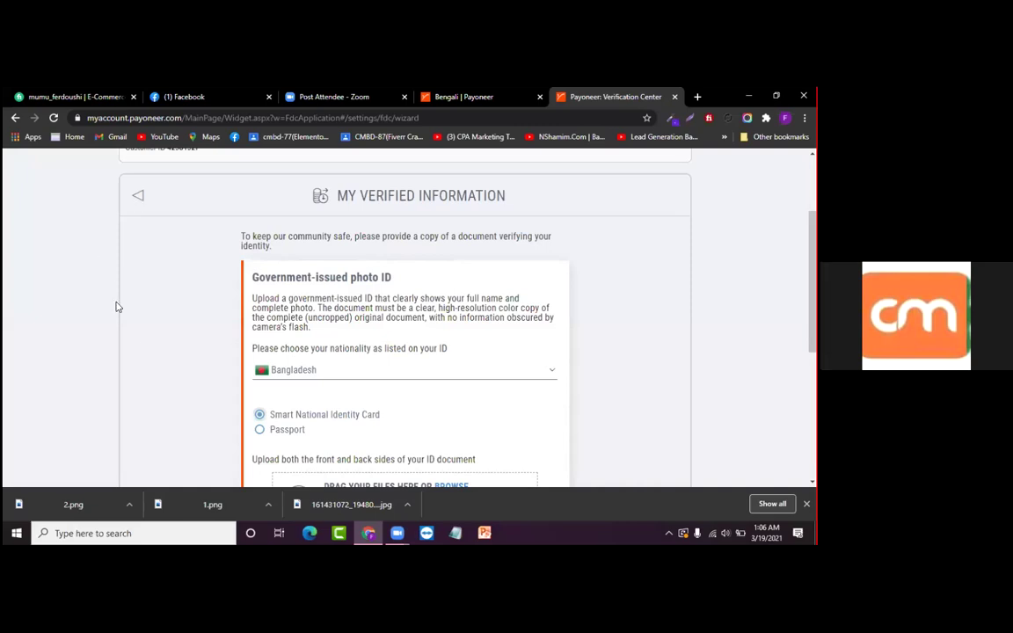
scroll(106, 385, "down", 1)
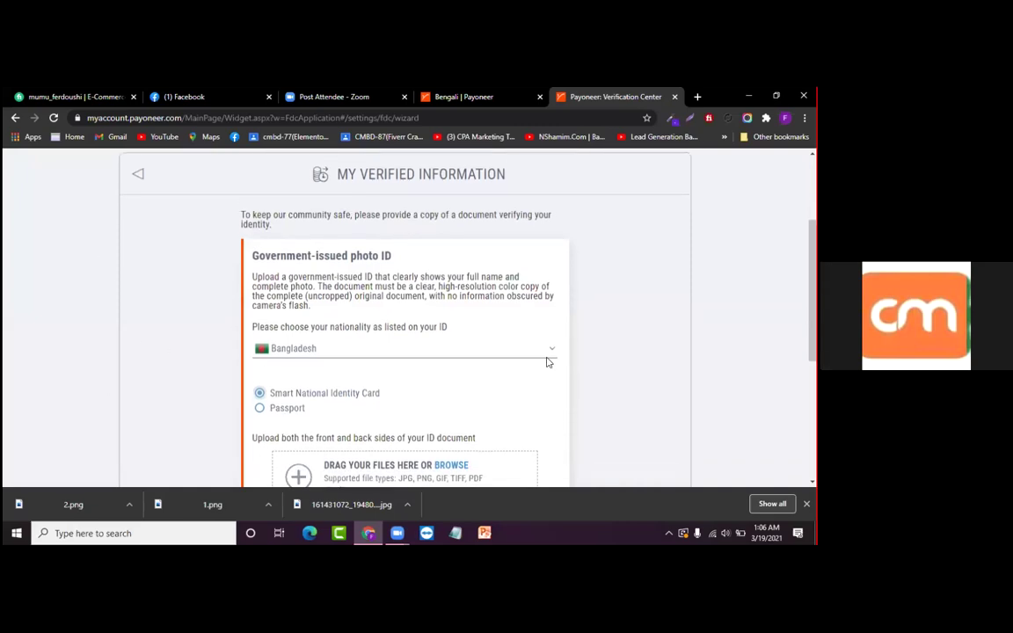
scroll(419, 373, "down", 1)
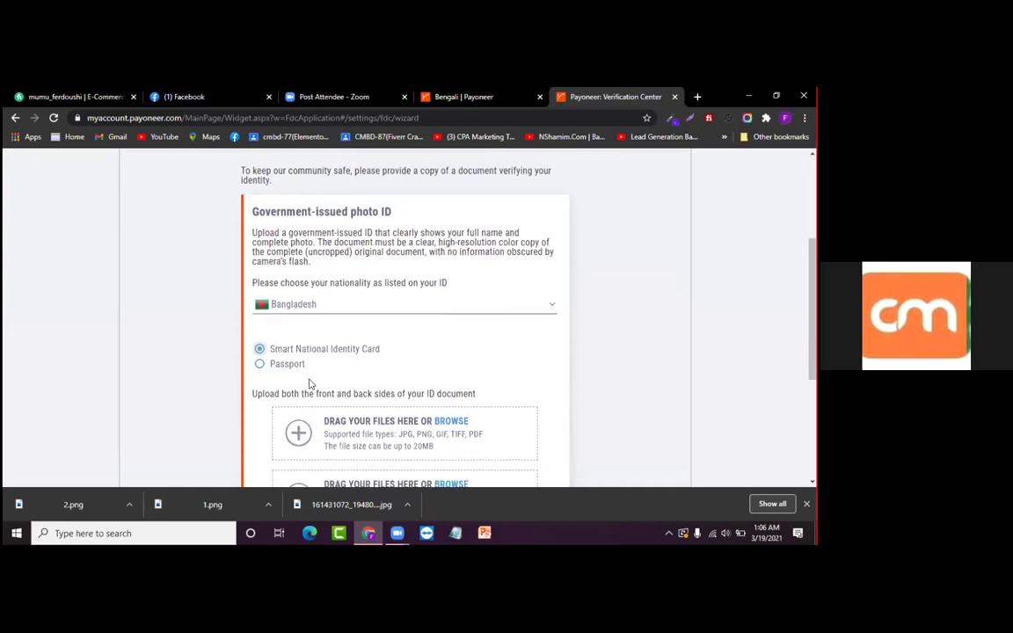
scroll(482, 352, "down", 1)
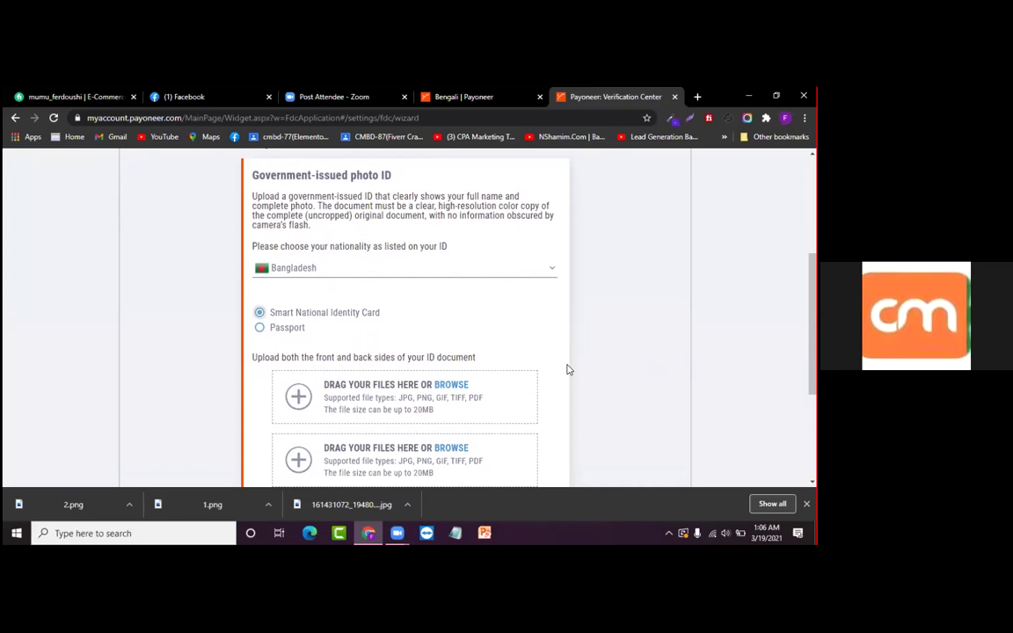
scroll(568, 369, "down", 1)
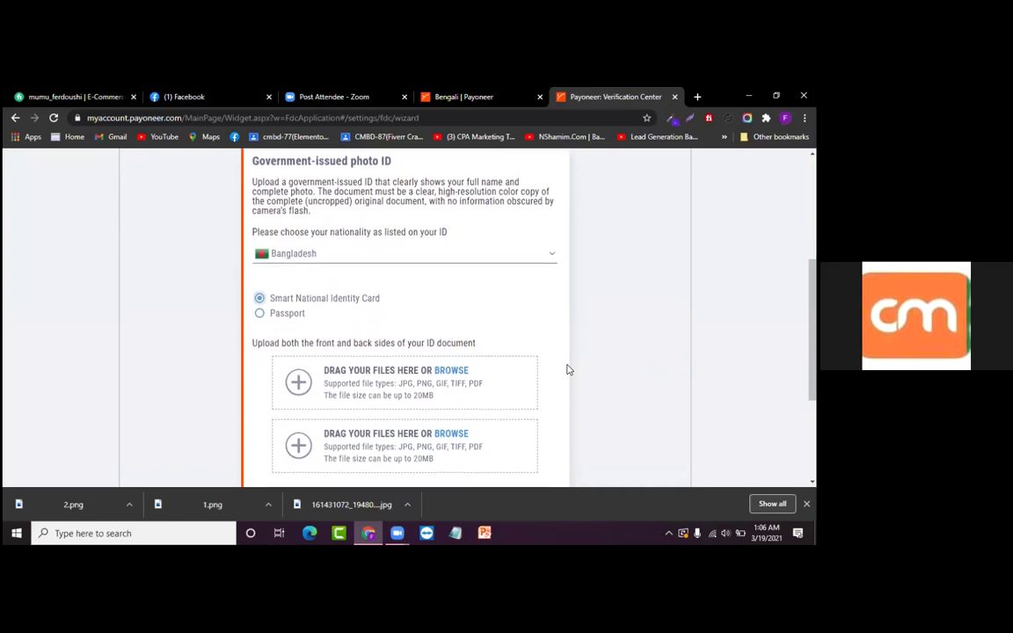
- Upload 1.png from the Desktop as the ID card's front side
left_click(452, 372)
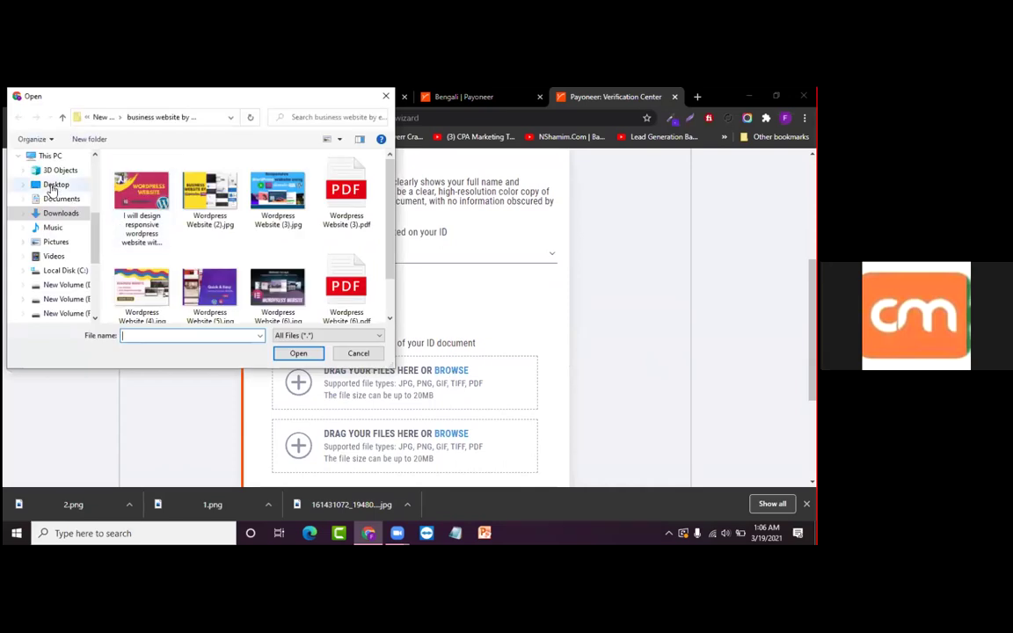
left_click(48, 183)
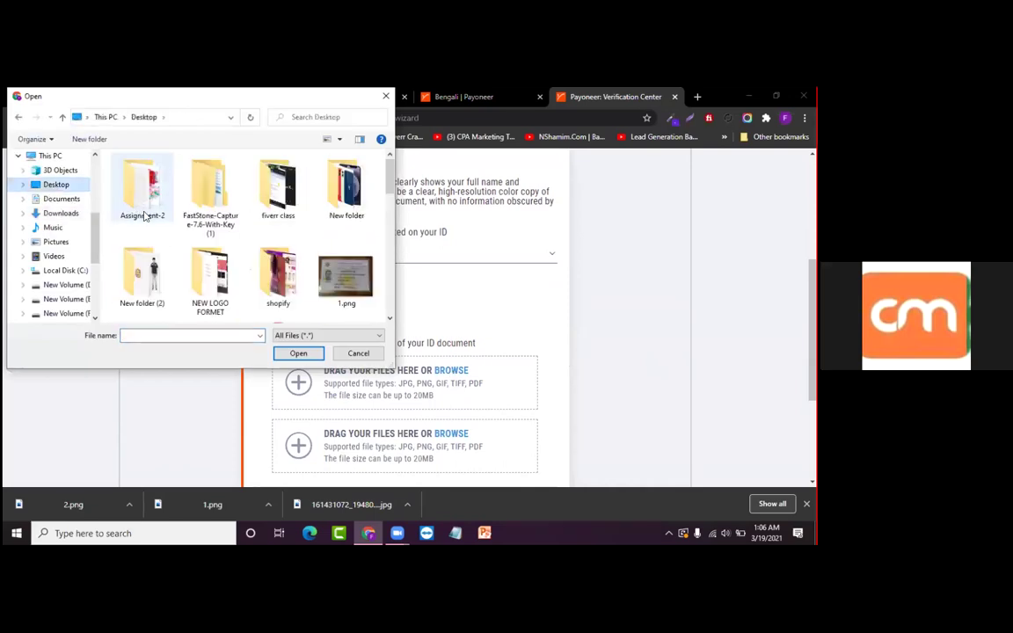
key("1")
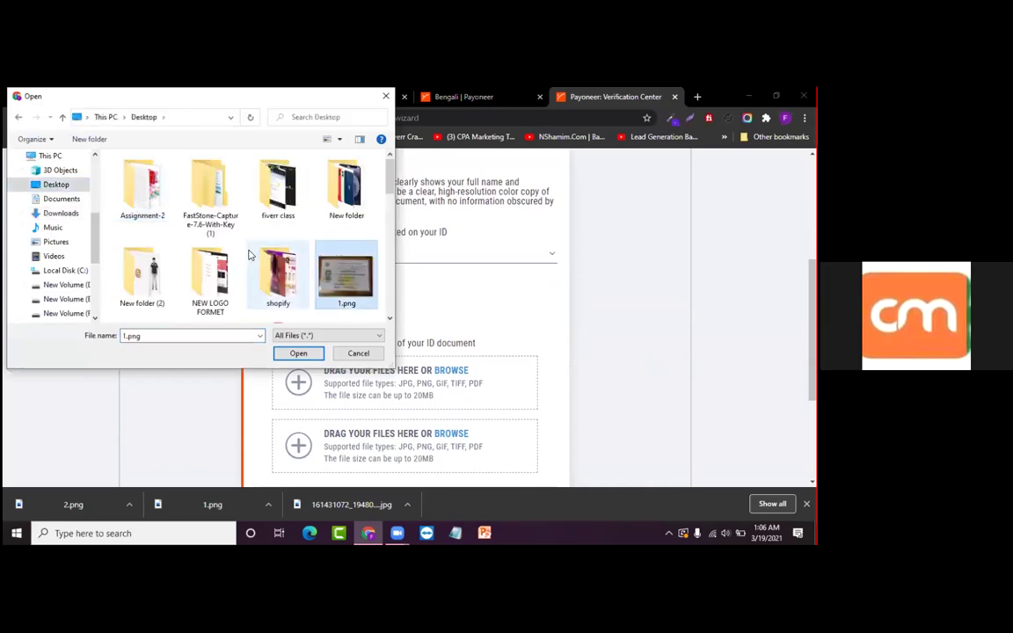
double_click(333, 299)
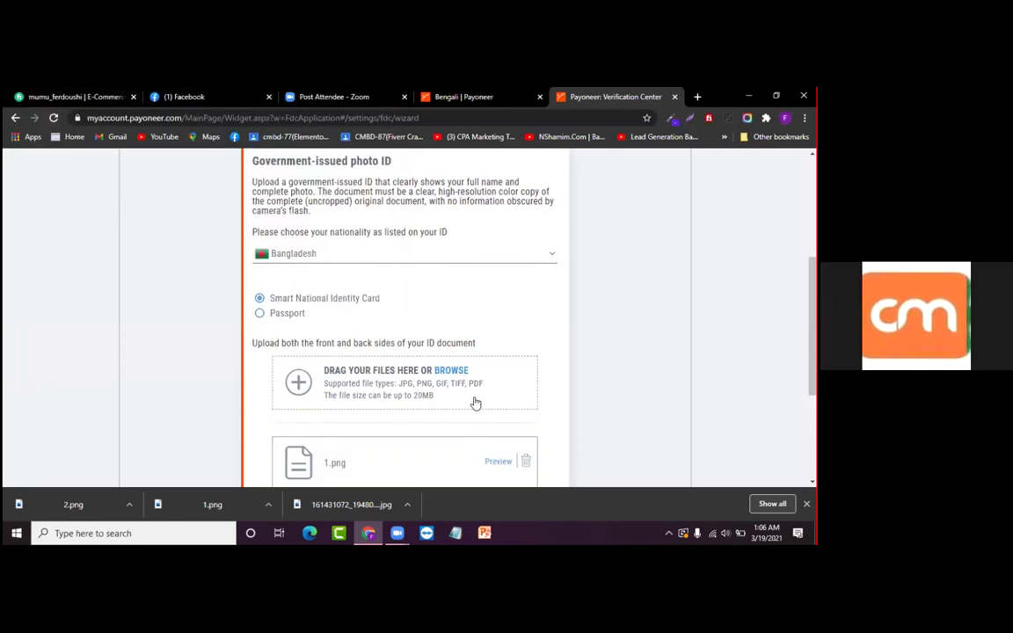
- Upload 2.png as the ID card's back side and submit both images
scroll(510, 394, "down", 2)
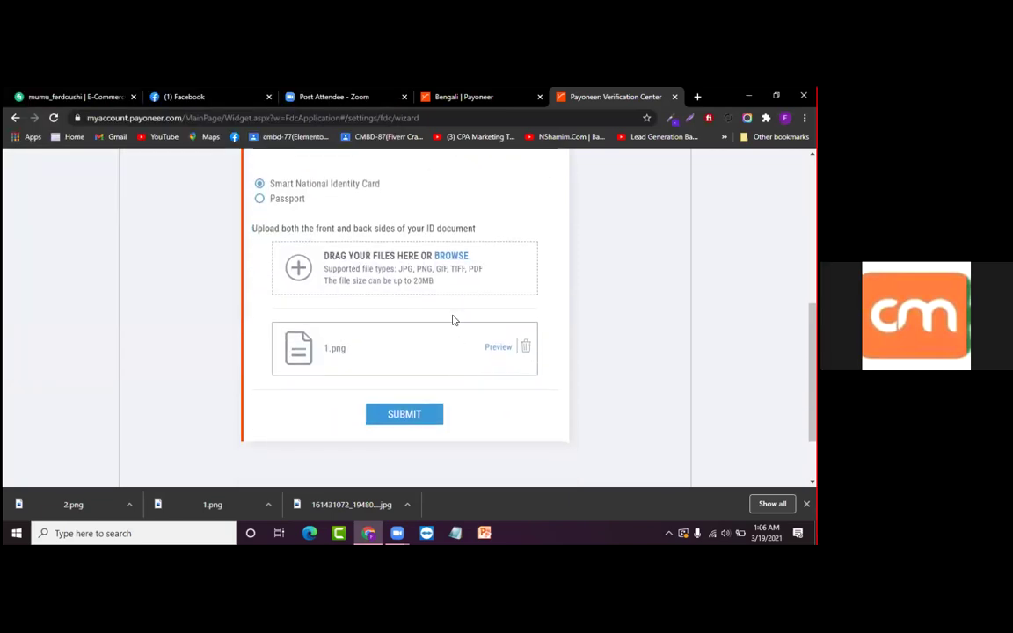
left_click(447, 256)
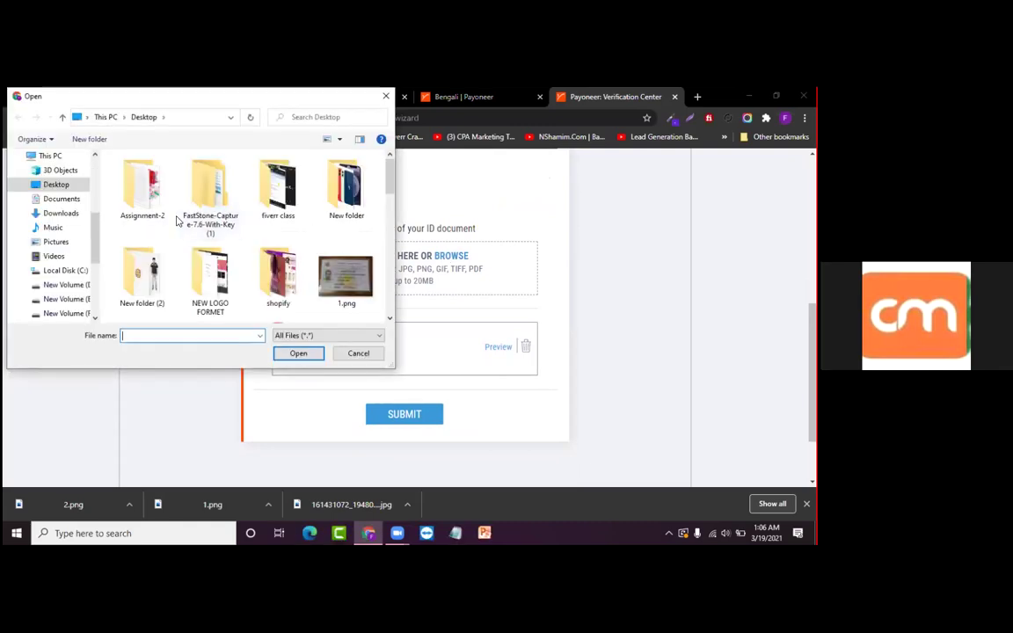
scroll(176, 220, "down", 3)
left_click(174, 211)
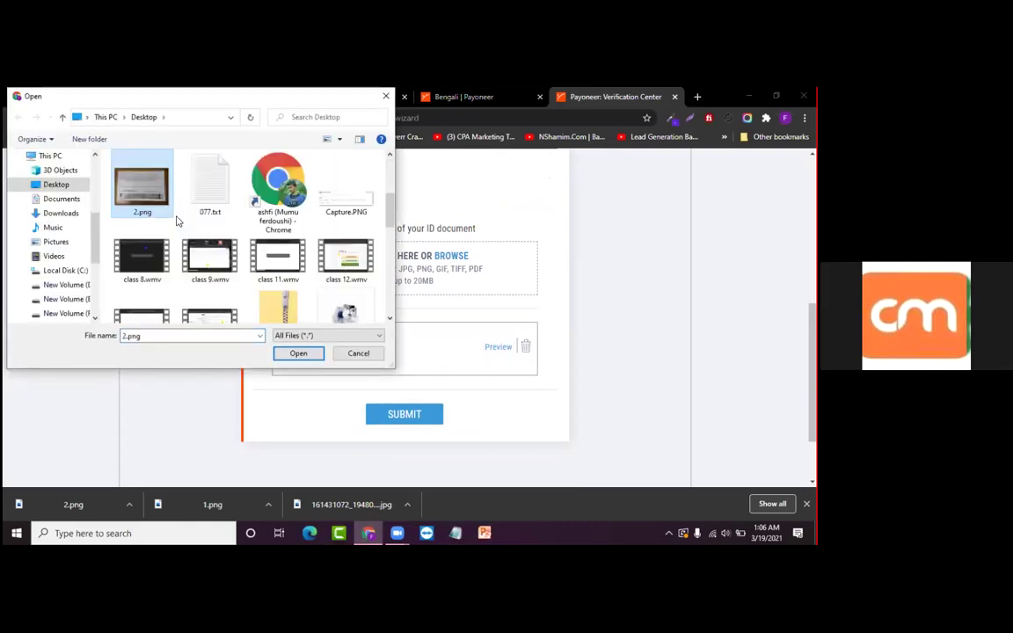
double_click(177, 219)
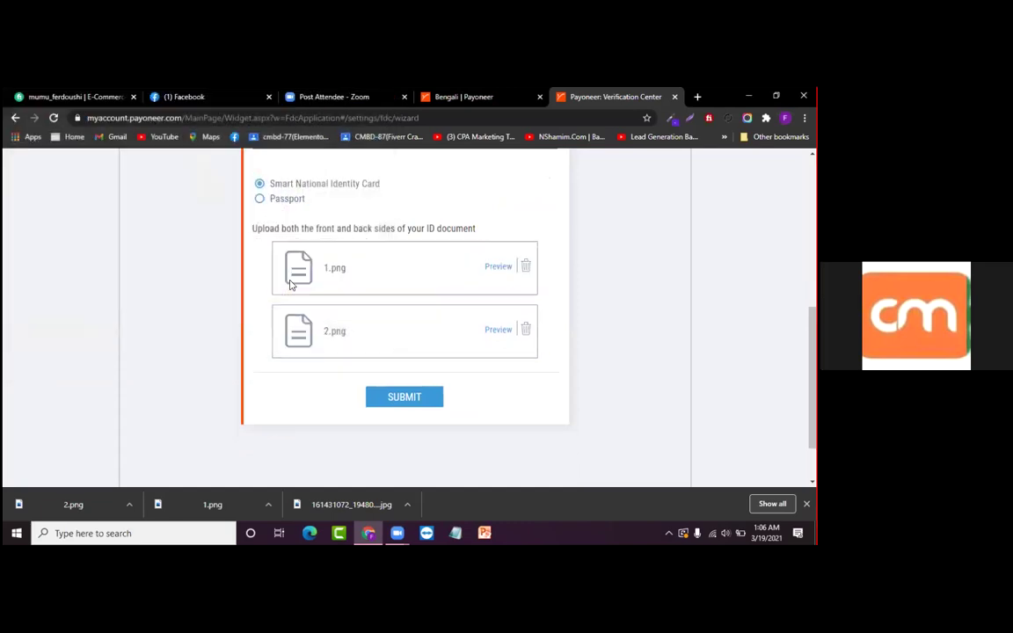
left_click(412, 395)
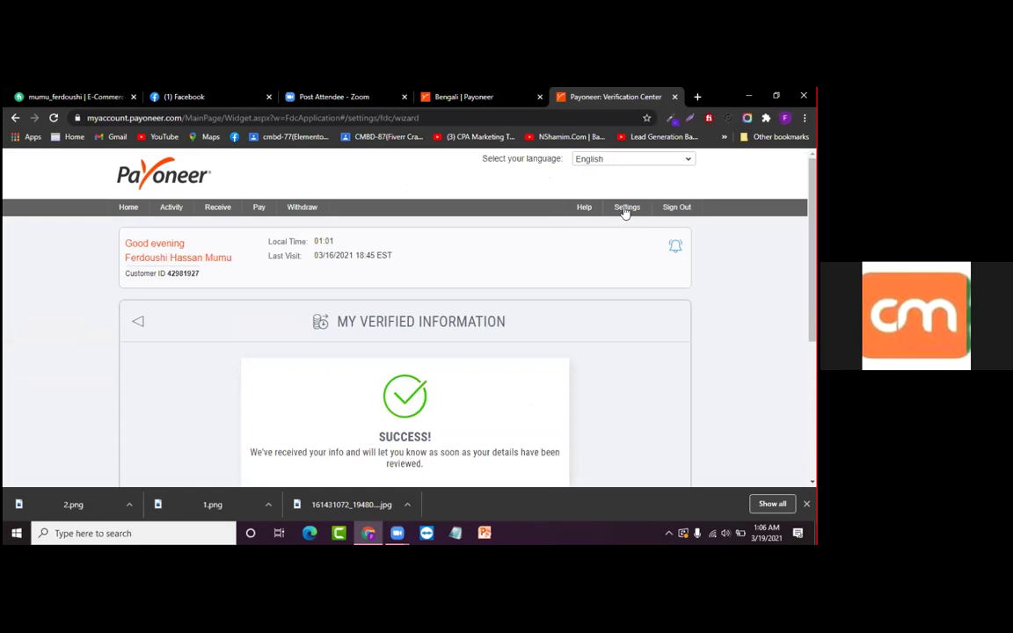
- Go to Settings > Verification Center and scroll to the Provide Business Details requirement
left_click(625, 210)
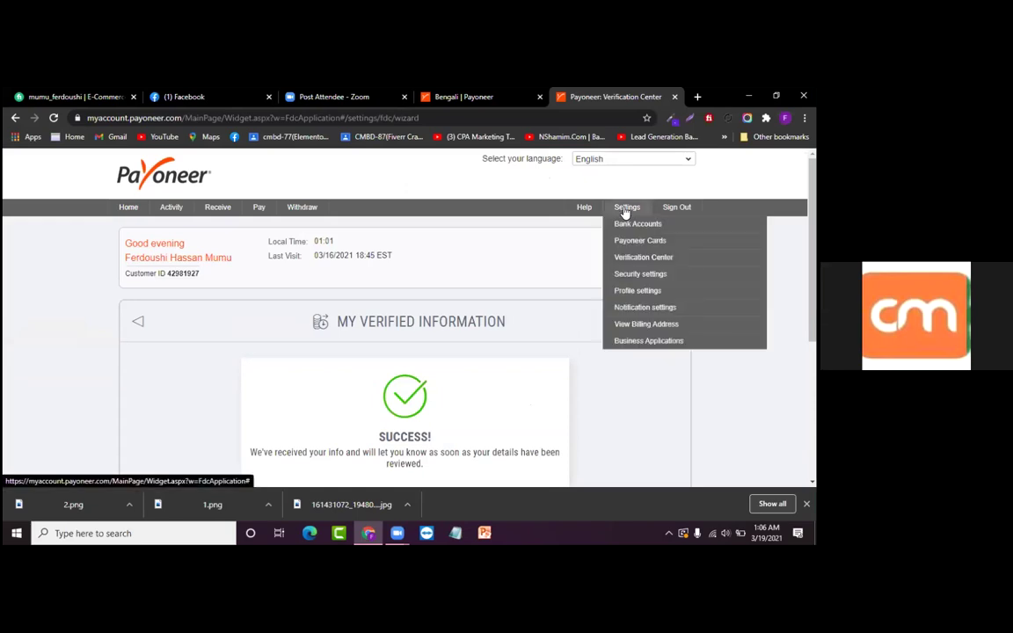
left_click(637, 258)
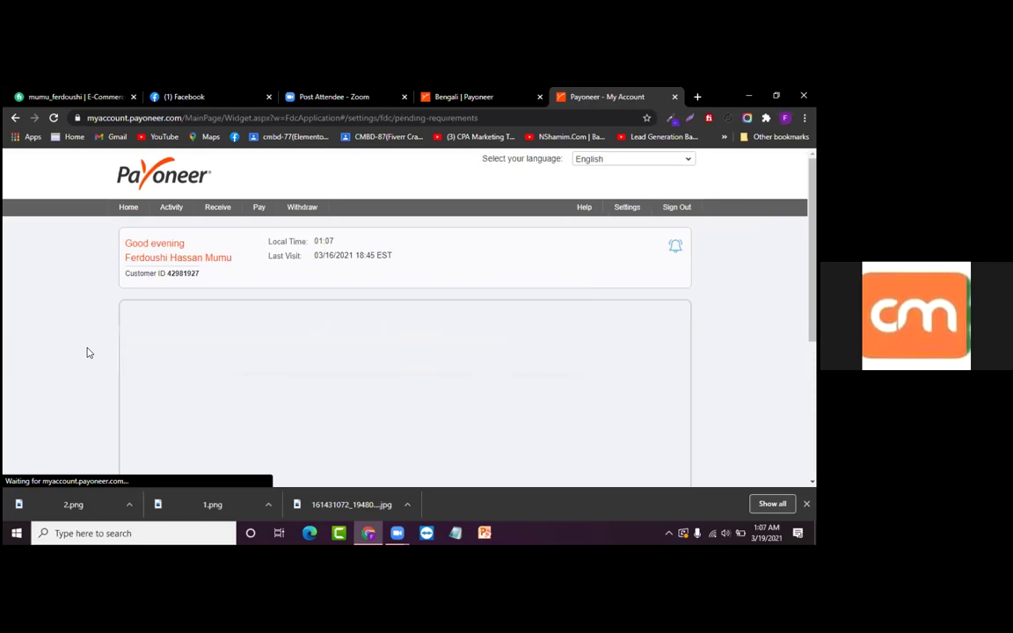
scroll(89, 353, "down", 1)
scroll(87, 353, "down", 1)
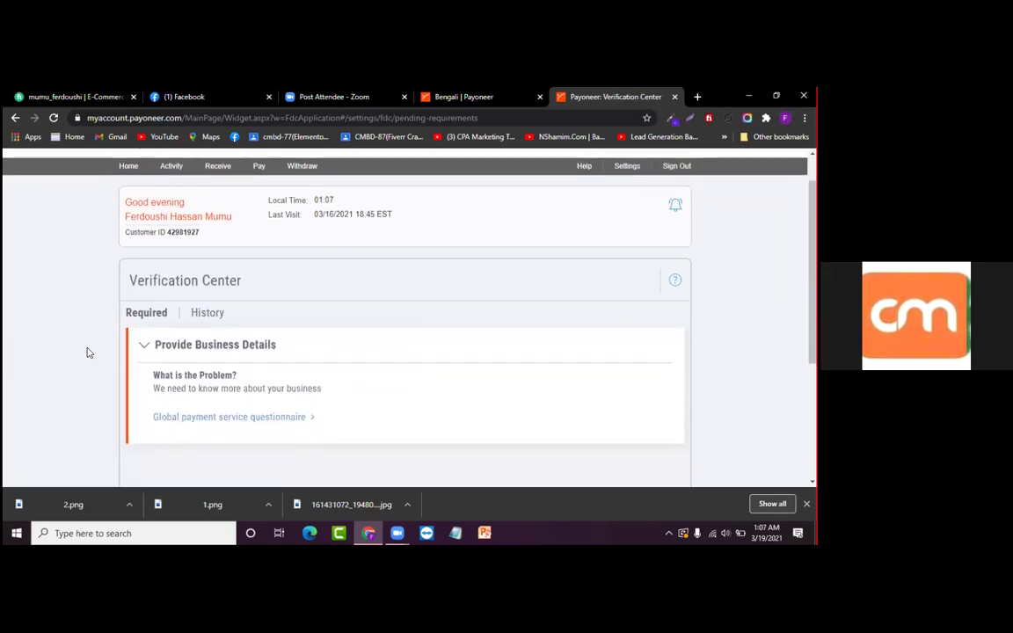
scroll(86, 351, "down", 1)
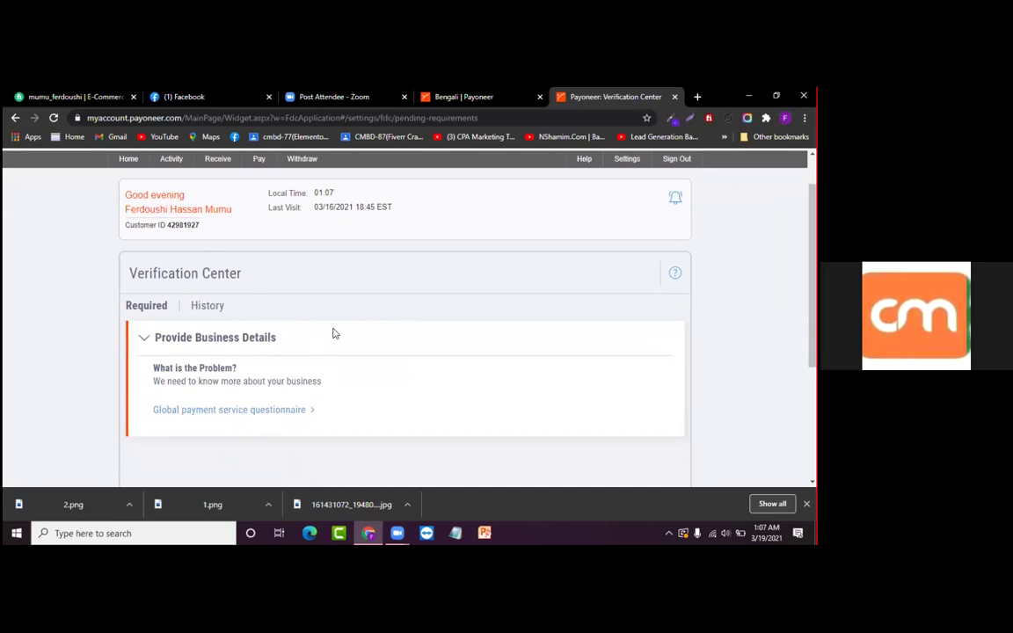
- Open the questionnaire and pick category Programming & tech support with service Web programming
left_click(231, 411)
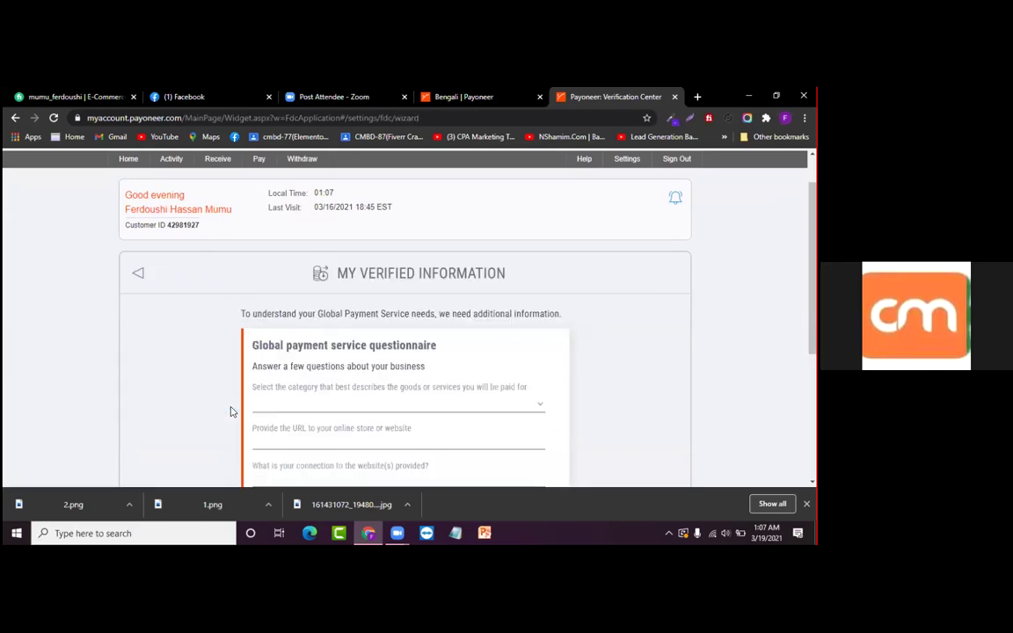
scroll(595, 401, "down", 1)
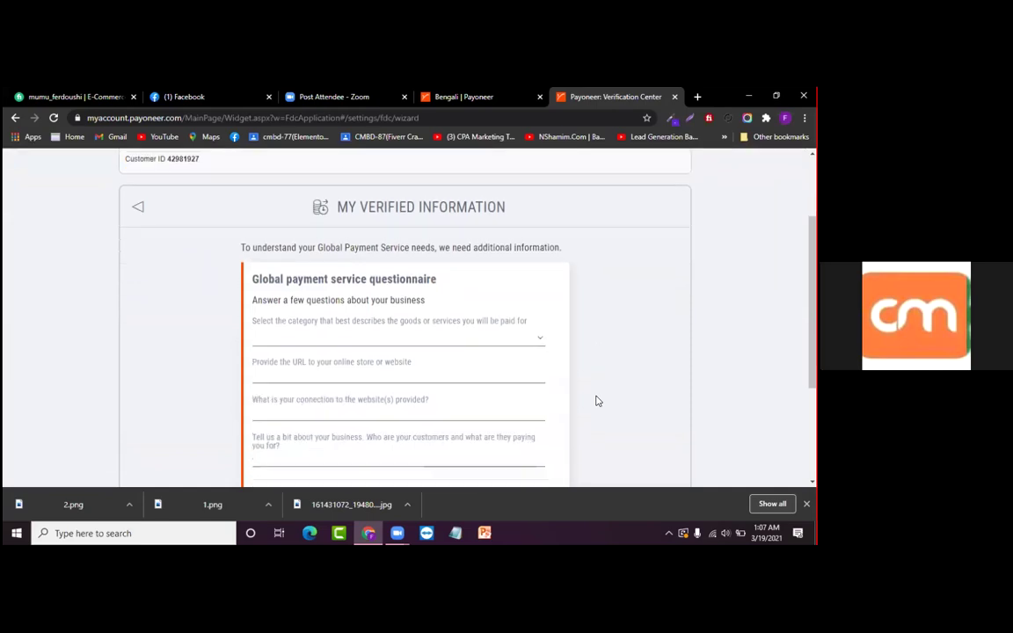
left_click(296, 336)
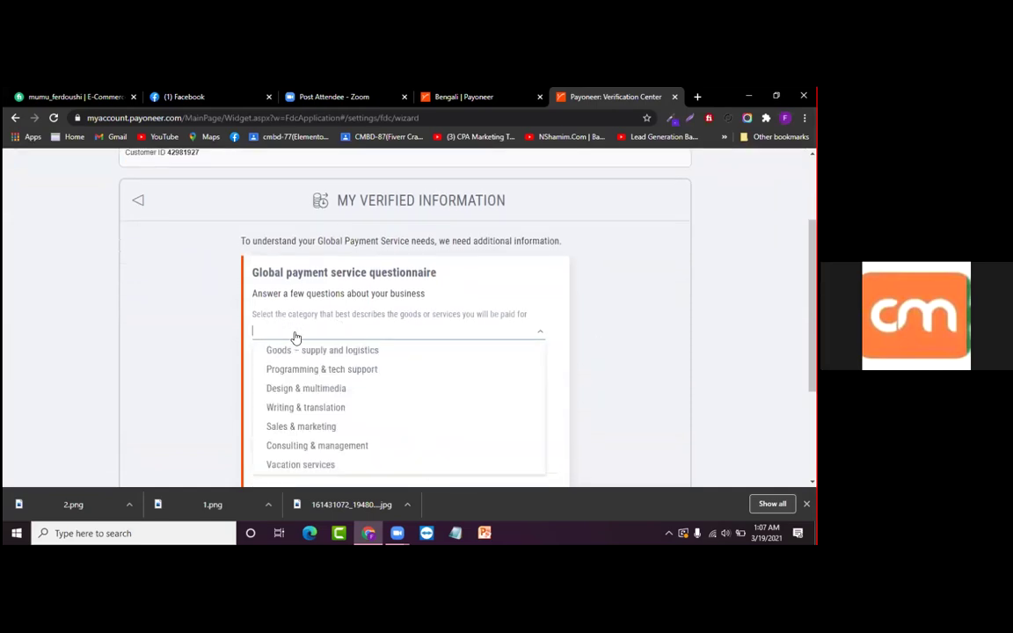
left_click(295, 370)
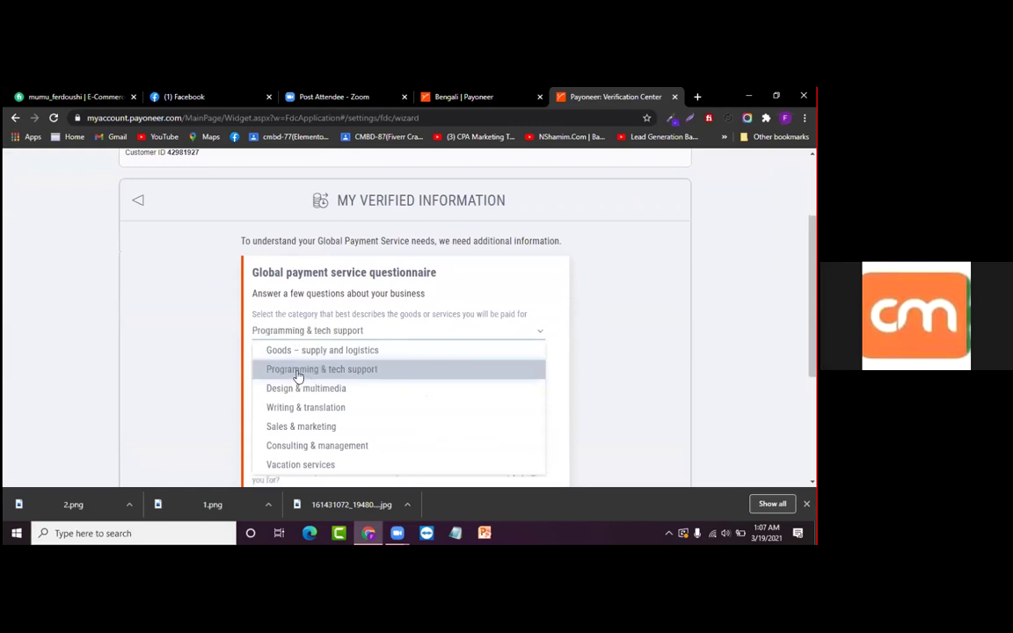
left_click(296, 375)
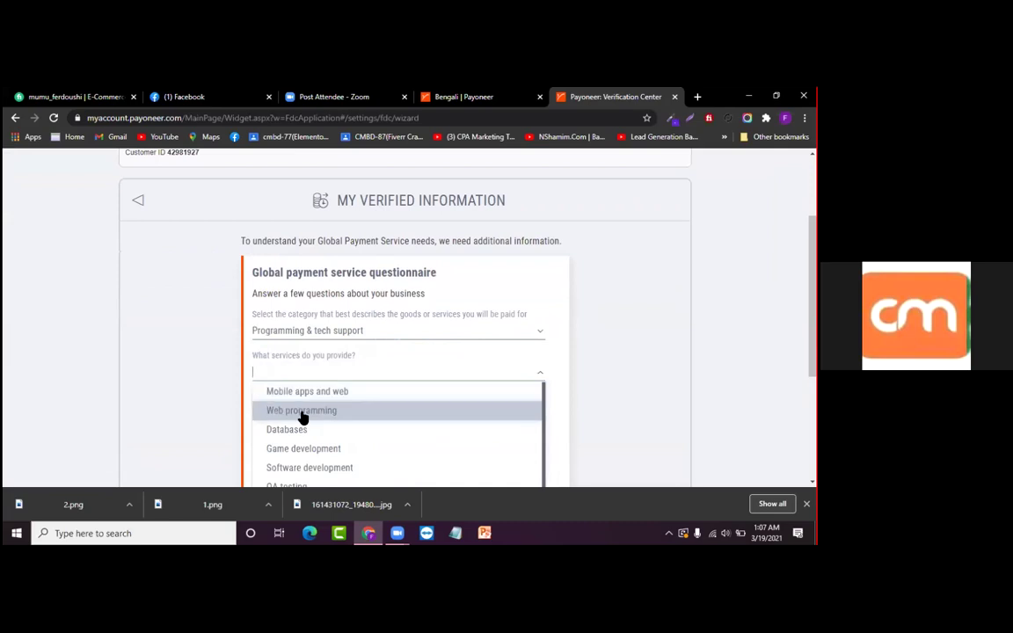
left_click(301, 415)
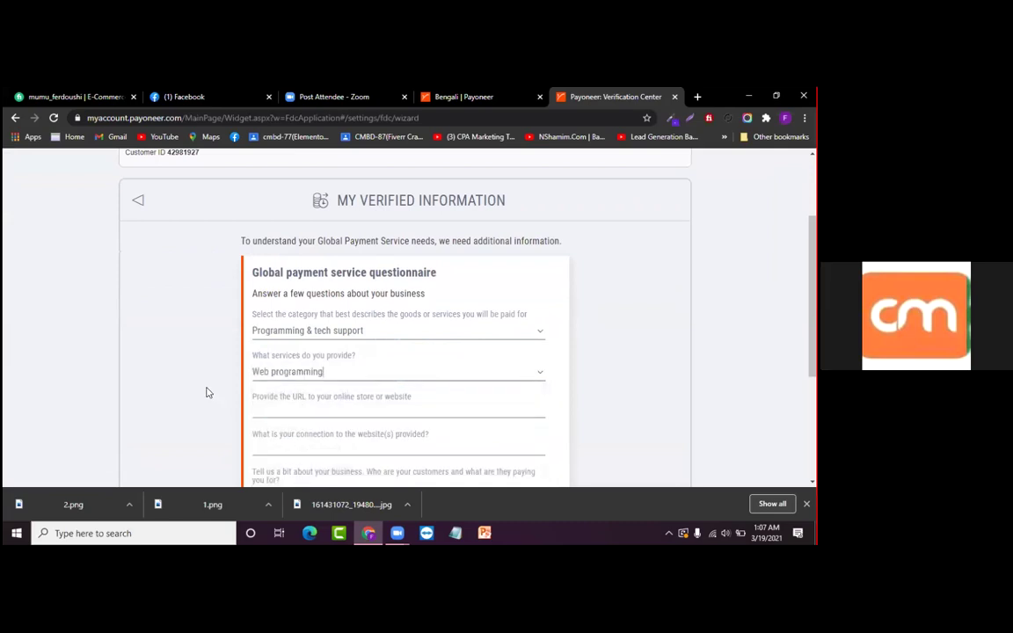
scroll(205, 392, "down", 1)
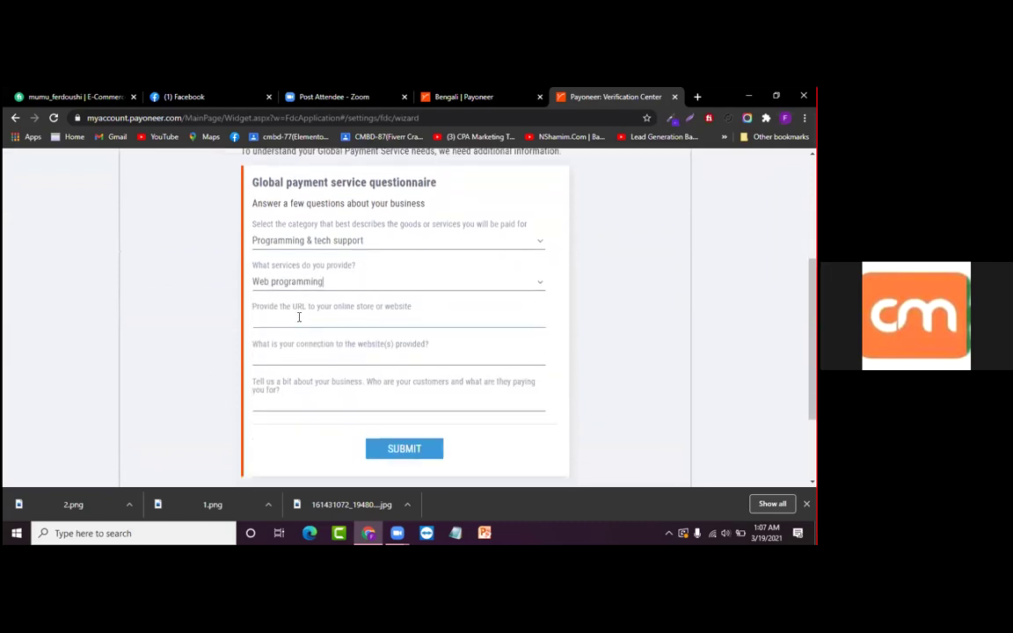
- Copy the Fiverr seller profile address and paste it into the questionnaire's store URL field
left_click(54, 96)
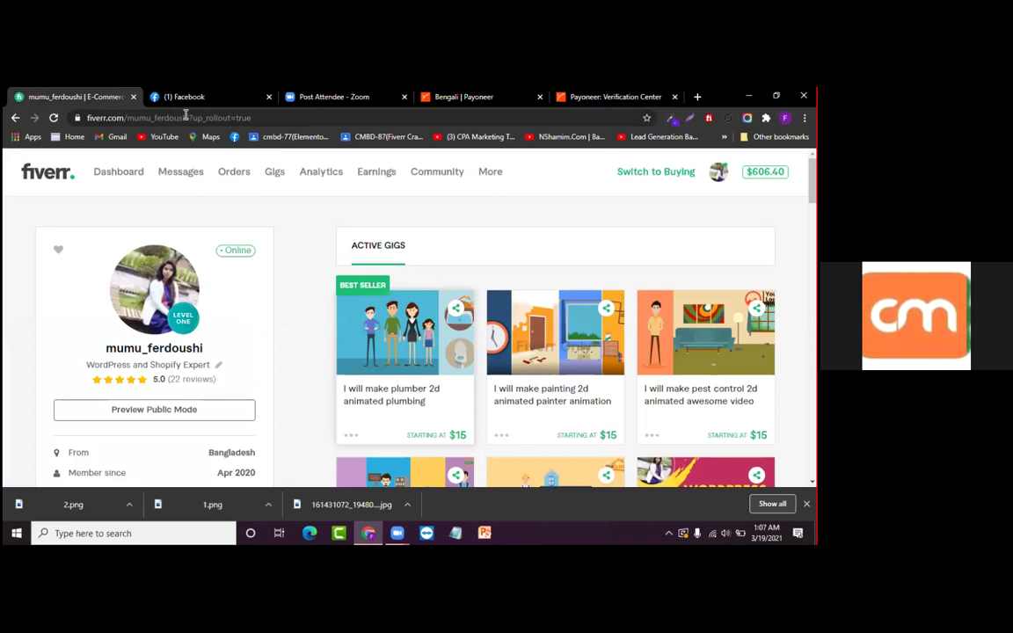
left_click_drag(190, 117, 53, 105)
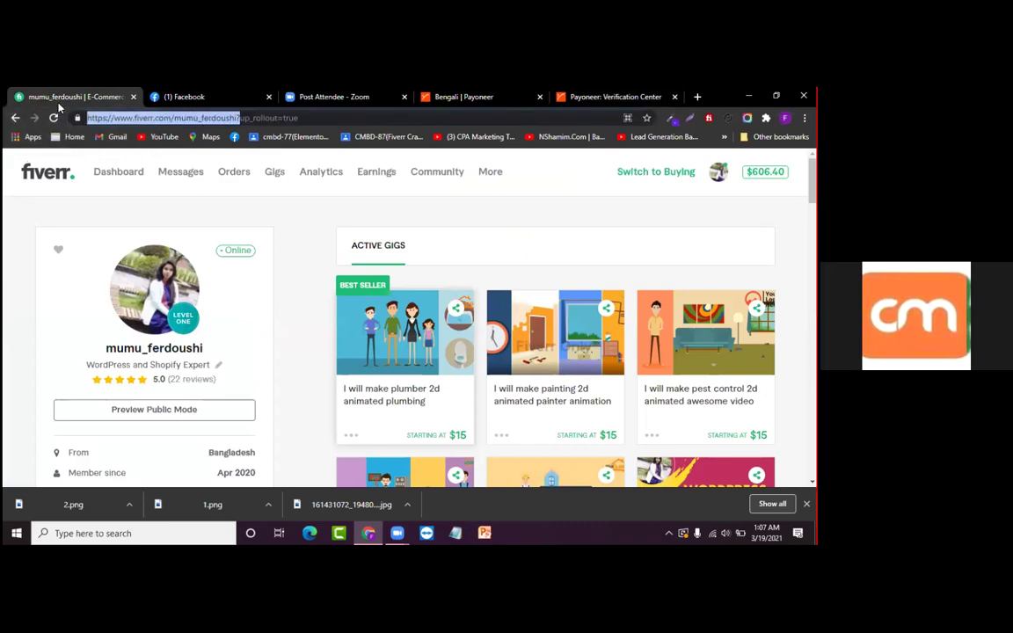
left_click(591, 98)
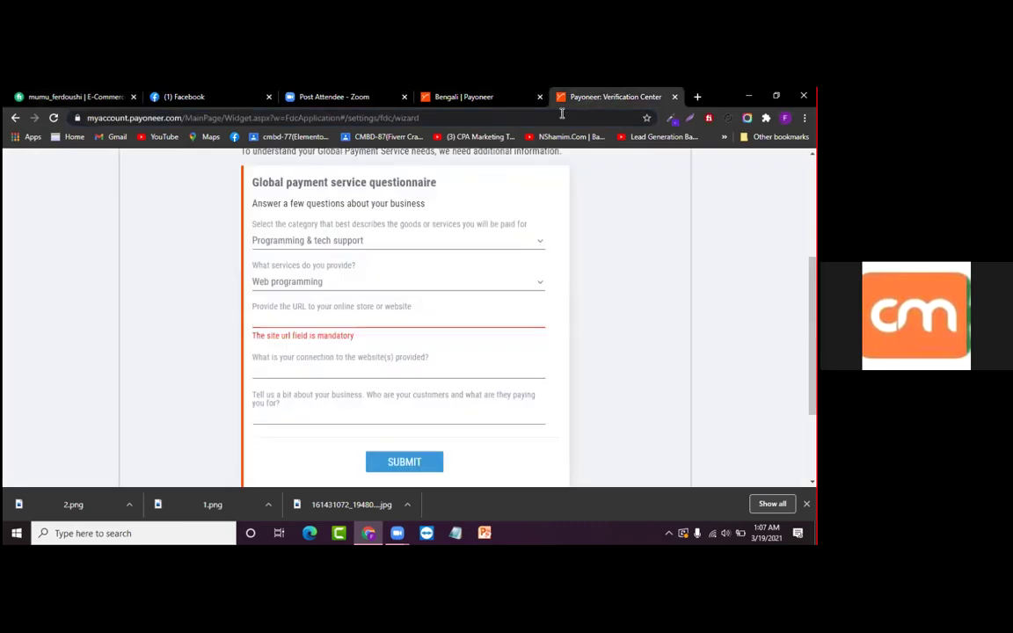
type("https://www.fiverr.com/mumu_ferdoushi?")
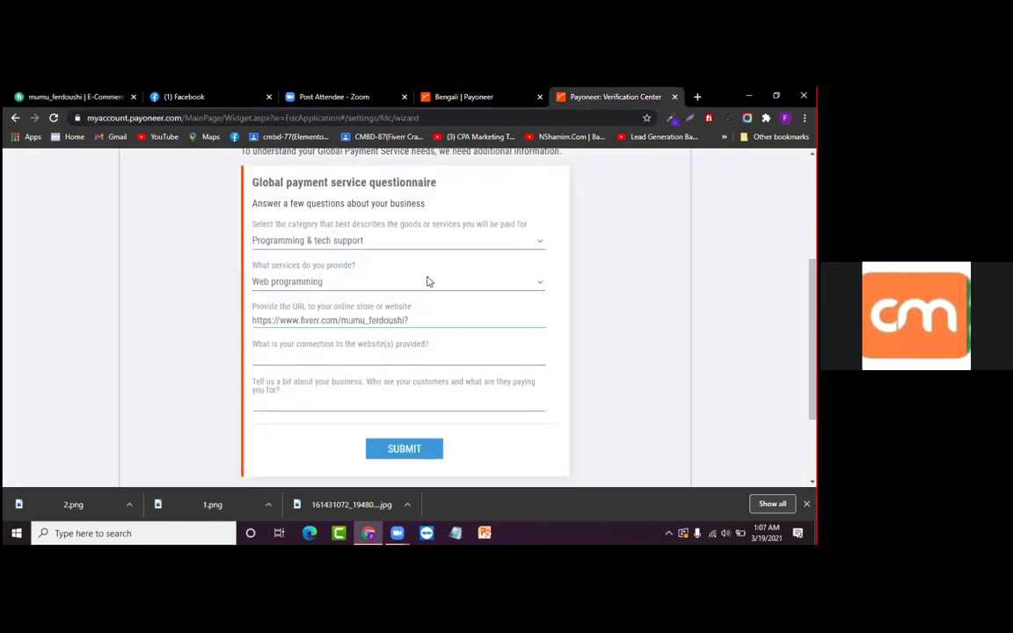
- Trim the URL, answer freelancer, describe 'I am a web programmer and freelancer at fiverr', and submit
key("BackSpace")
left_click(345, 354)
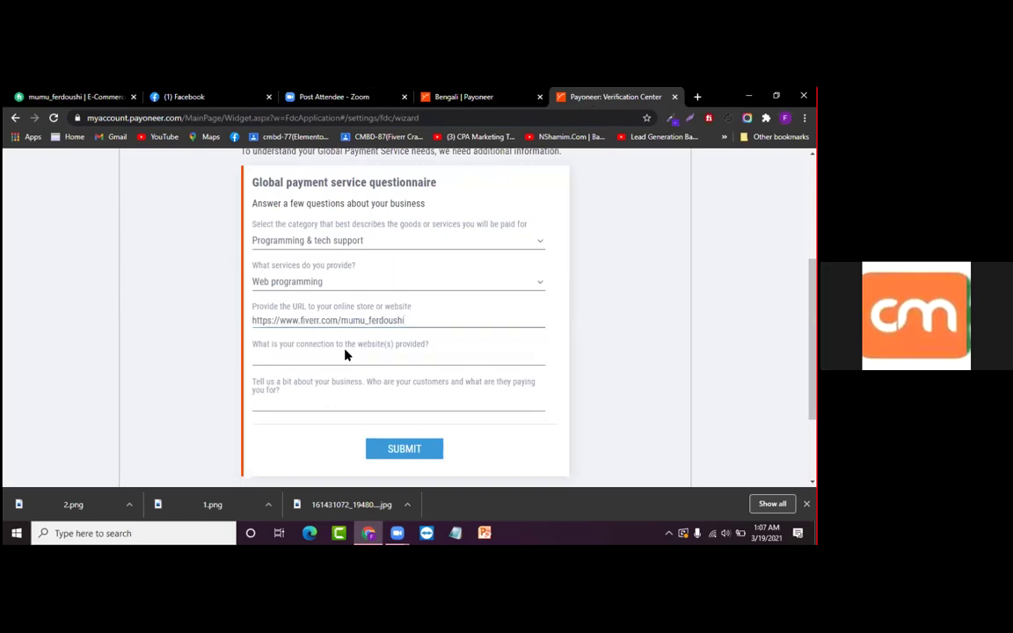
left_click(334, 352)
type("freelan")
type("I")
type(" am a web programmer and freelancer at fiverr")
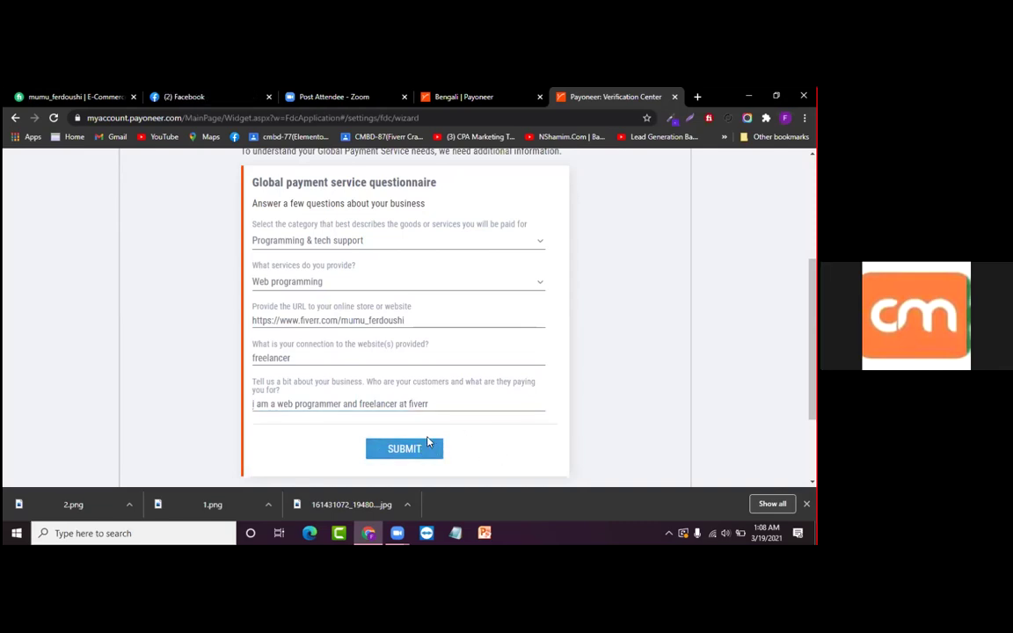
left_click(409, 445)
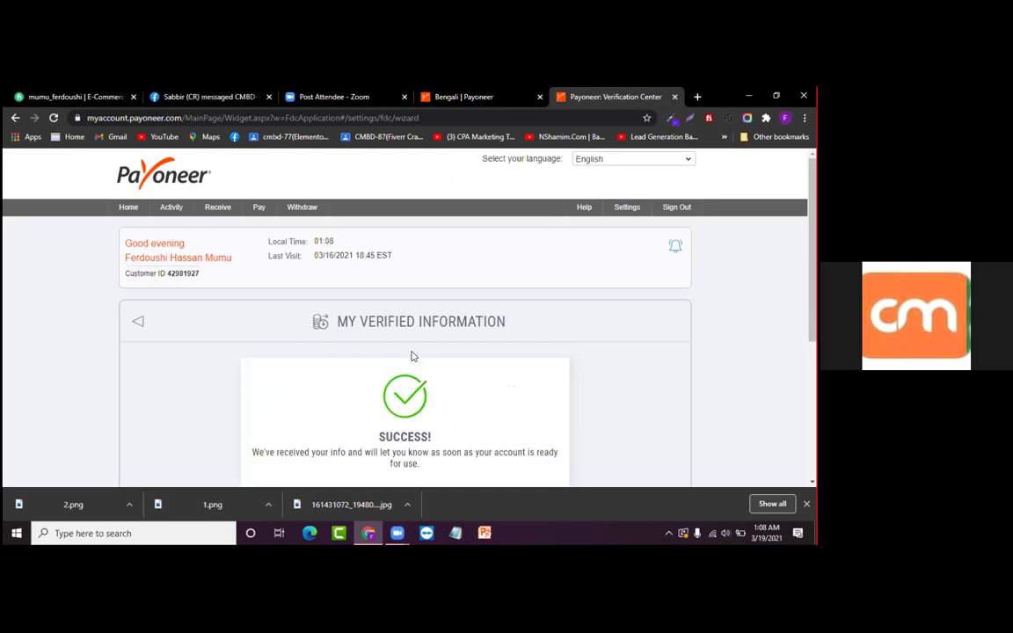
- Reopen the Verification Center from Settings to confirm no requirements remain, then return to Fiverr
mouse_move(623, 215)
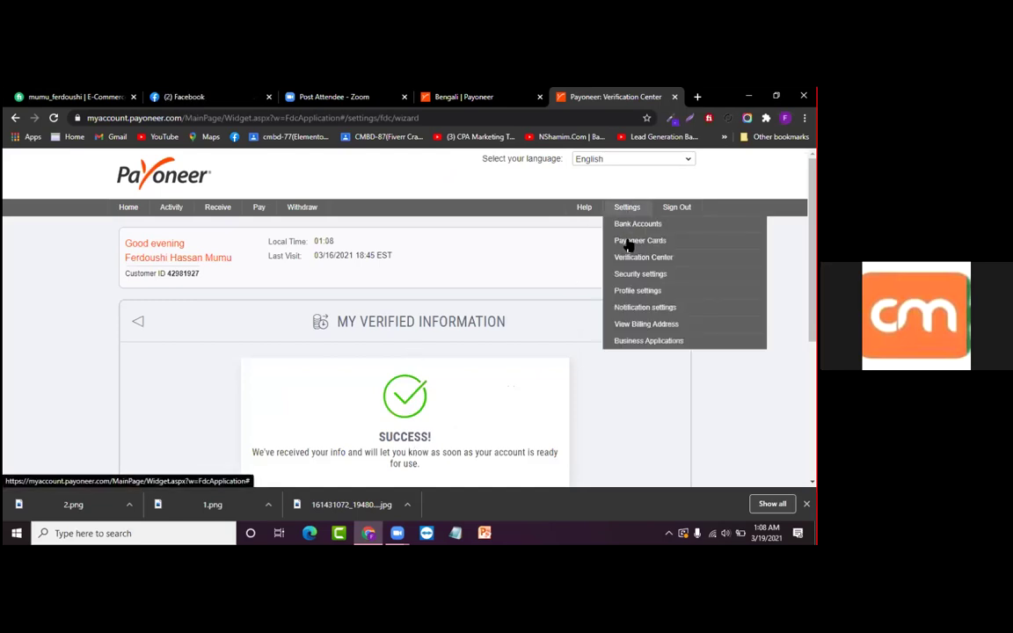
left_click(634, 257)
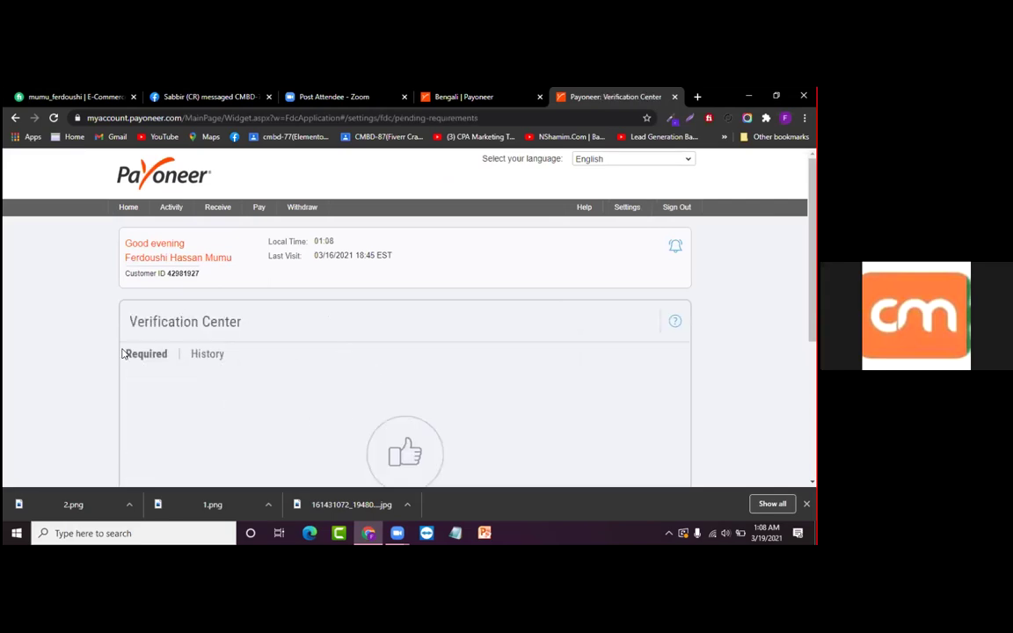
scroll(346, 326, "down", 1)
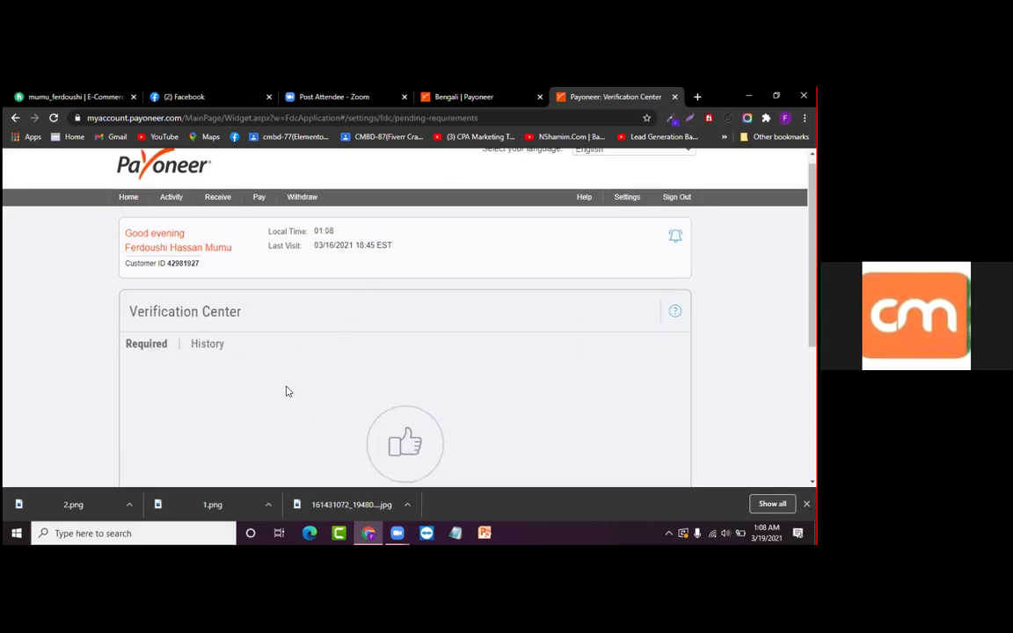
left_click(58, 98)
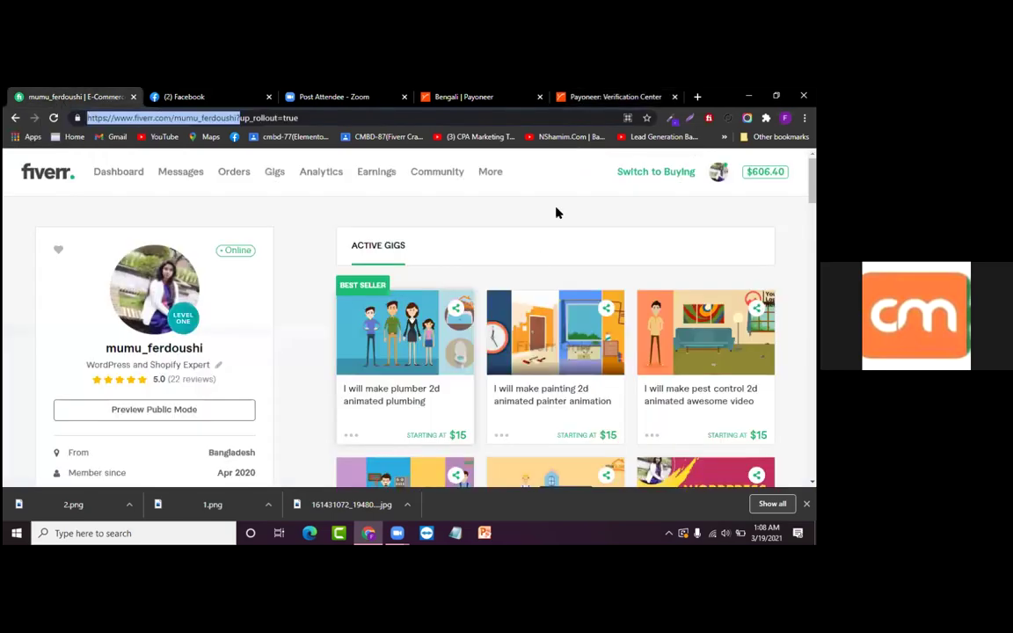
- Open Fiverr's Earnings page showing $606.40 available for withdrawal
left_click(377, 173)
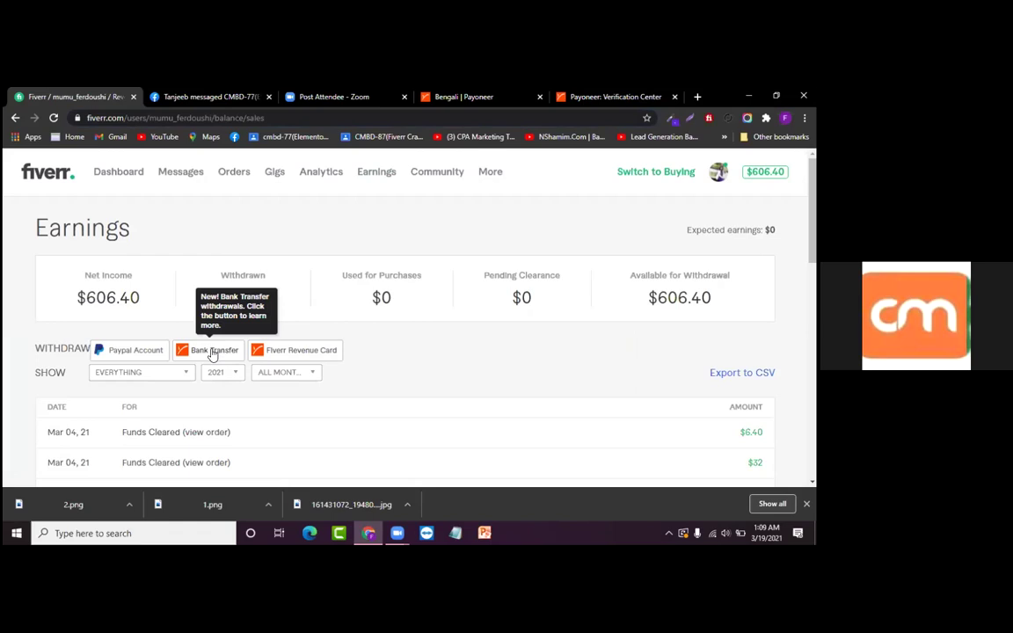
- Start adding a Fiverr Revenue Card by verifying the phone with the received SMS code
left_click(289, 354)
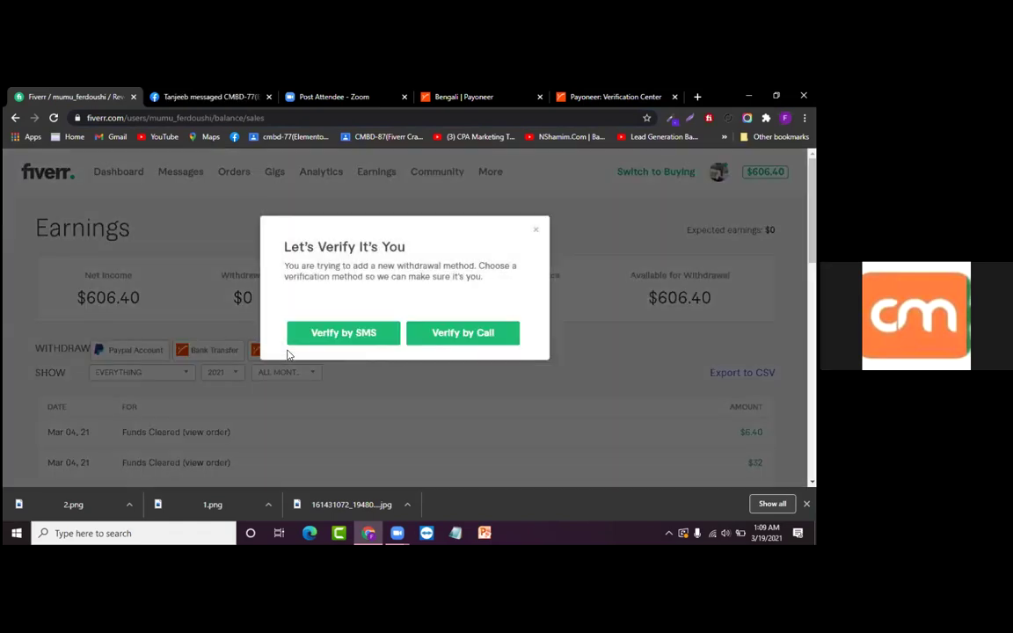
left_click(358, 333)
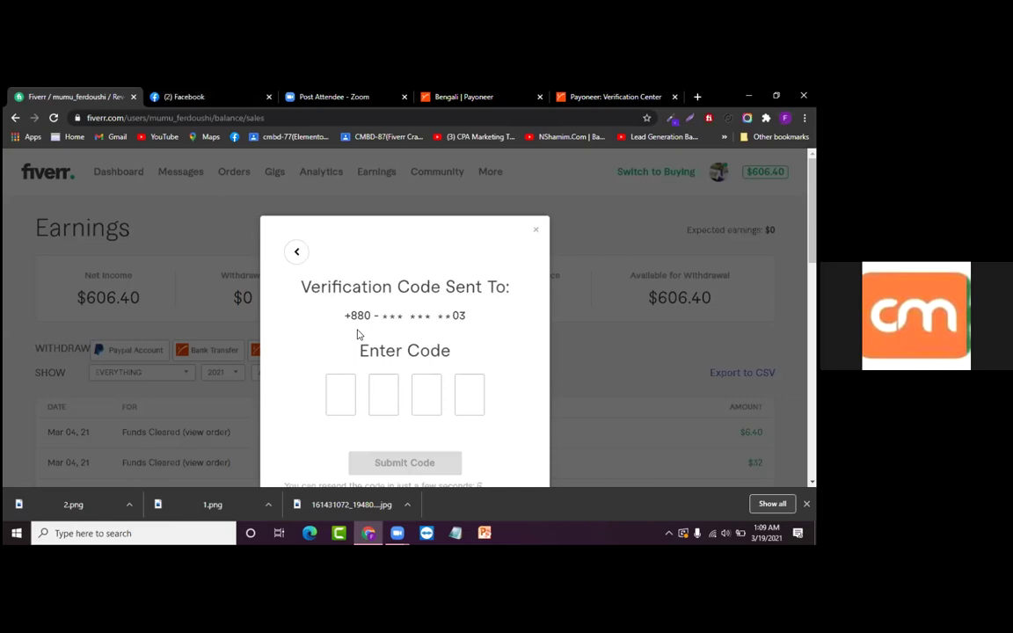
left_click(342, 393)
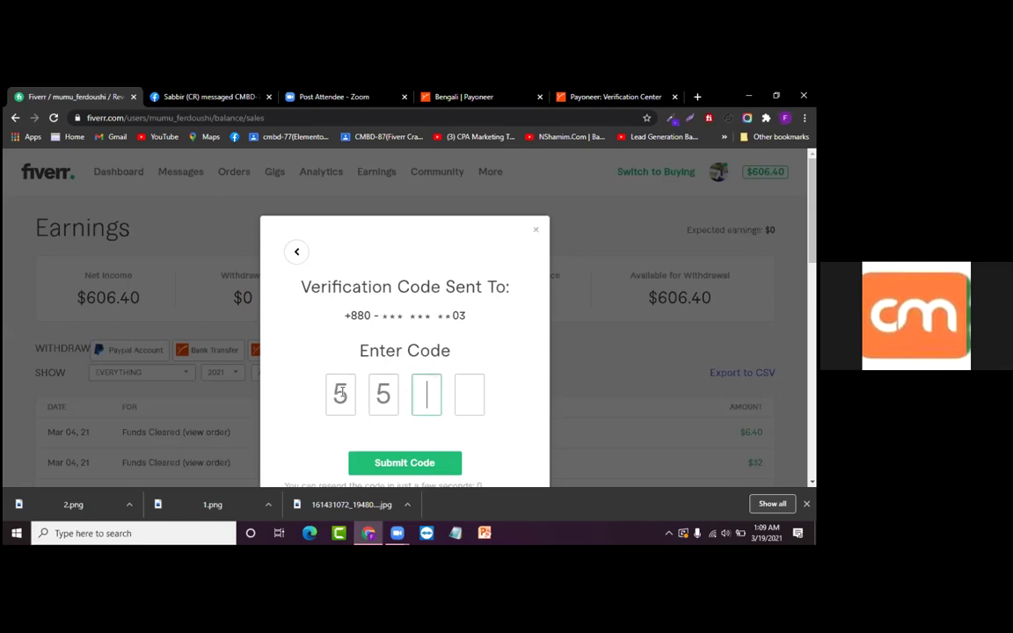
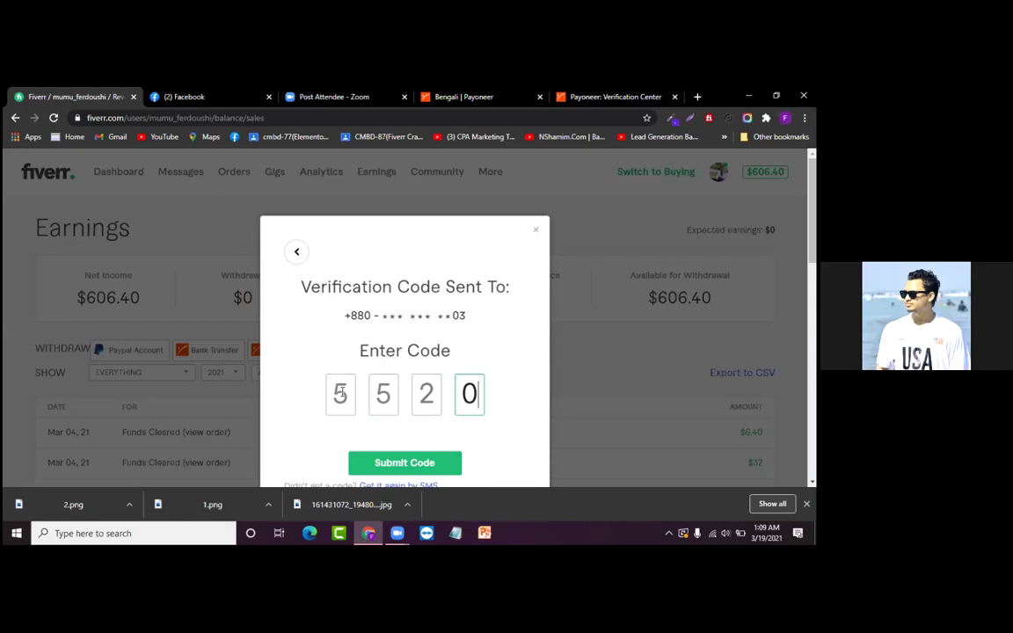
left_click(430, 464)
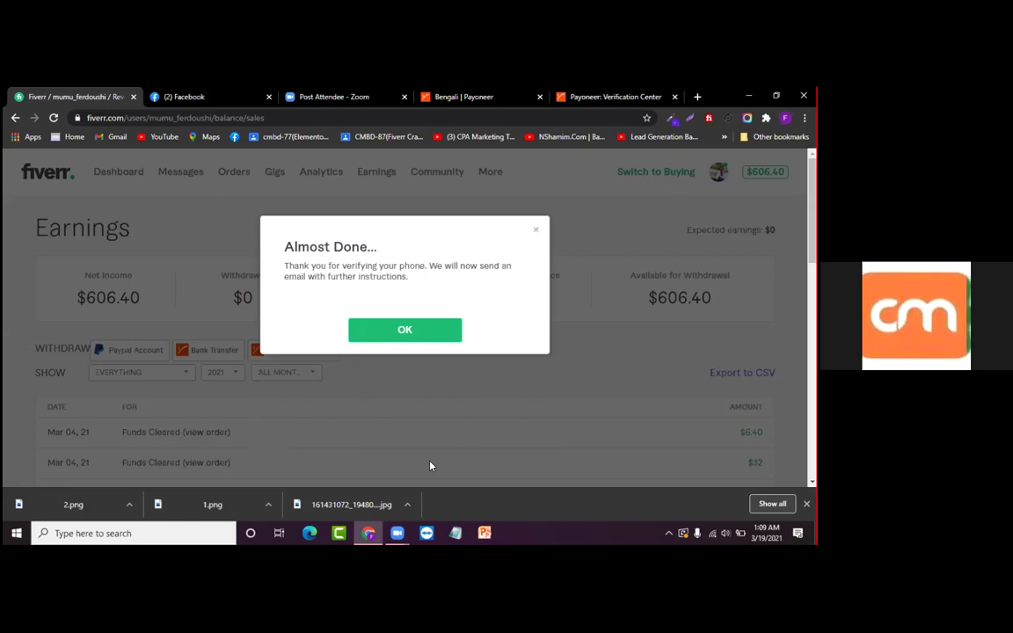
left_click(431, 330)
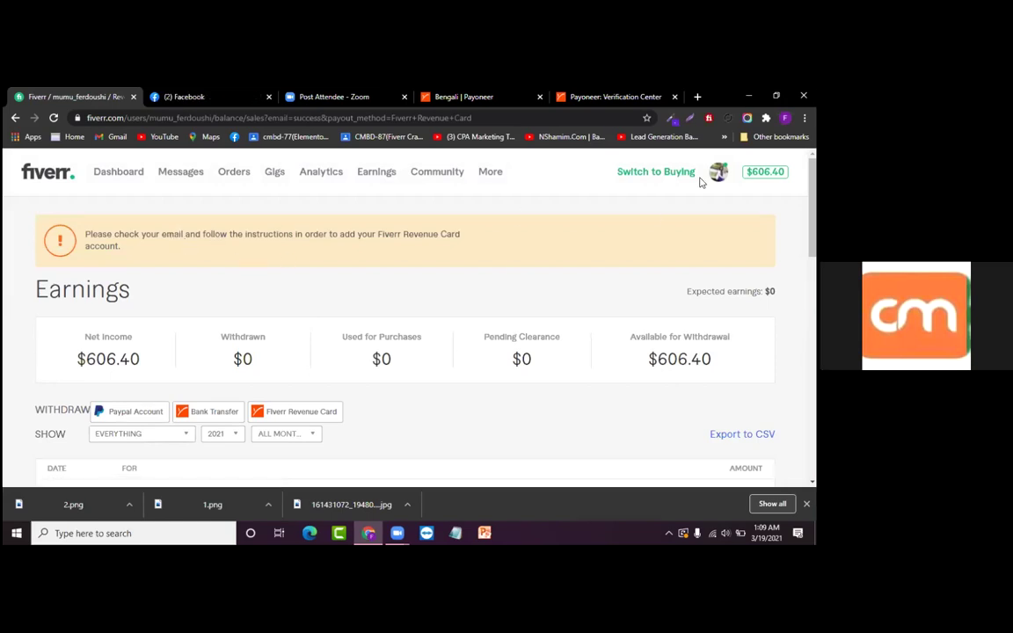
- Load gmail.com in a new browser tab
left_click(698, 98)
type("gmail.")
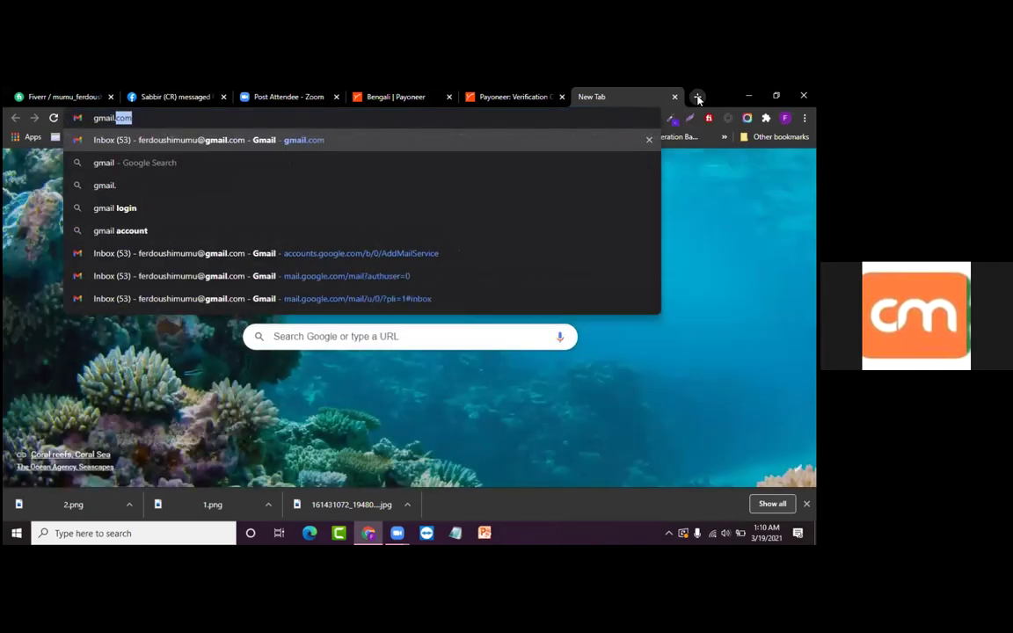
type("com")
key("Return")
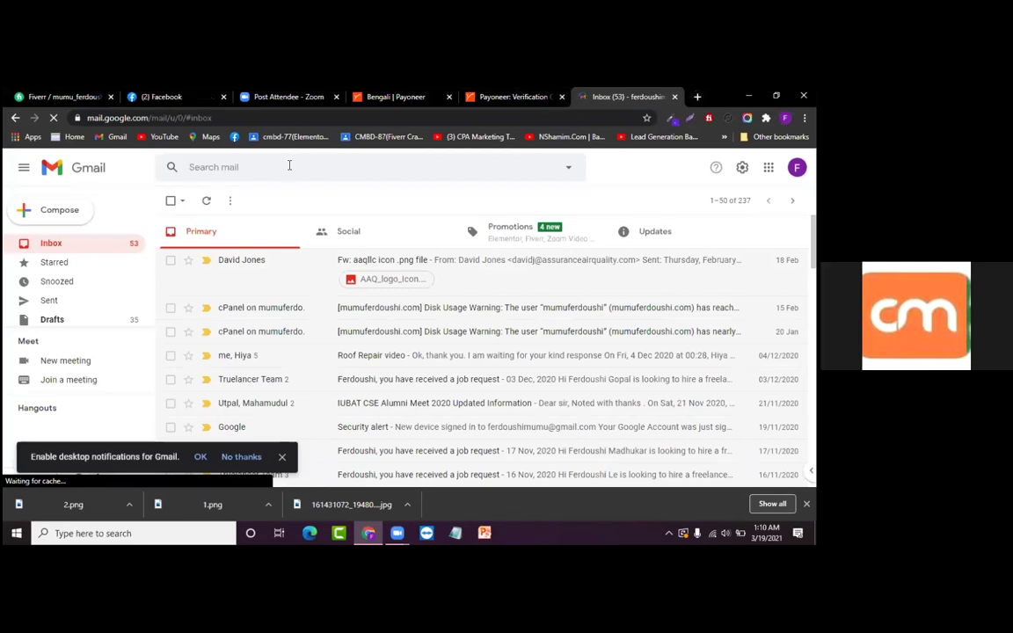
- Search the mailbox for 'fiverr' and reload Gmail until the Payoneer card email shows
left_click(290, 166)
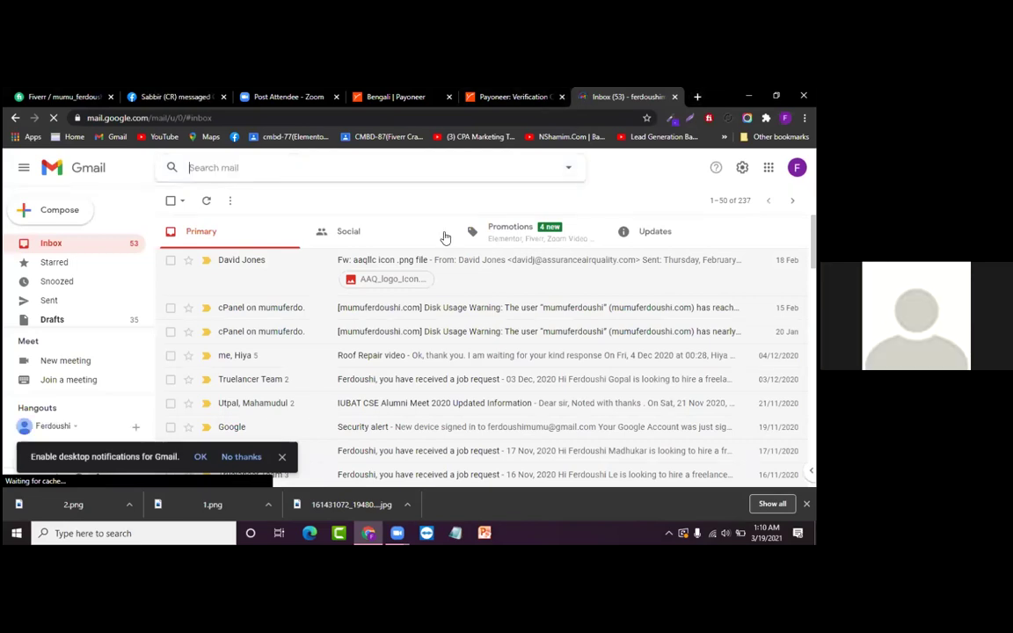
left_click(519, 236)
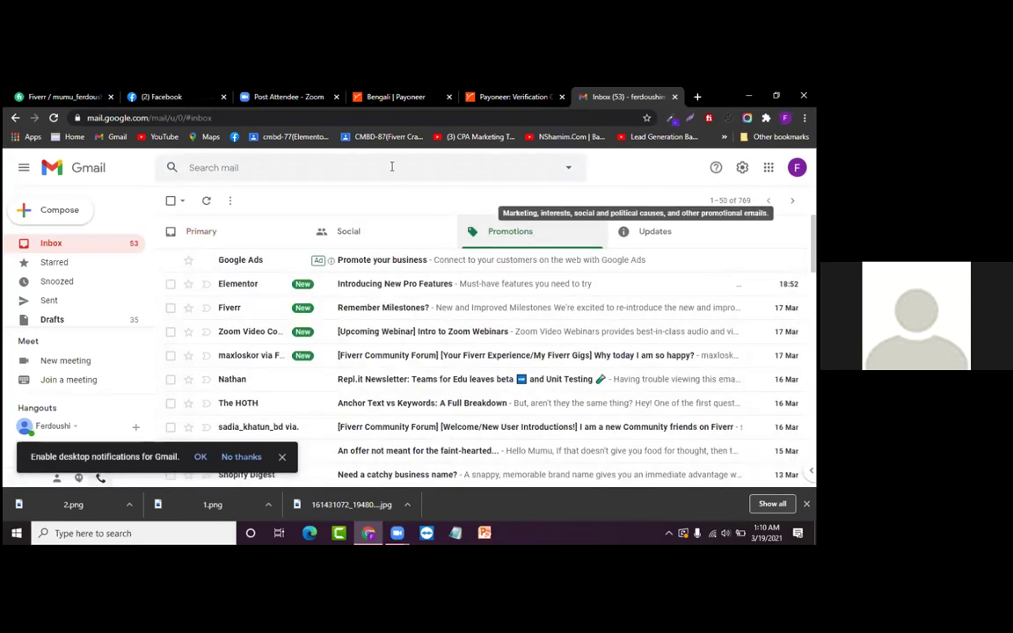
left_click(391, 167)
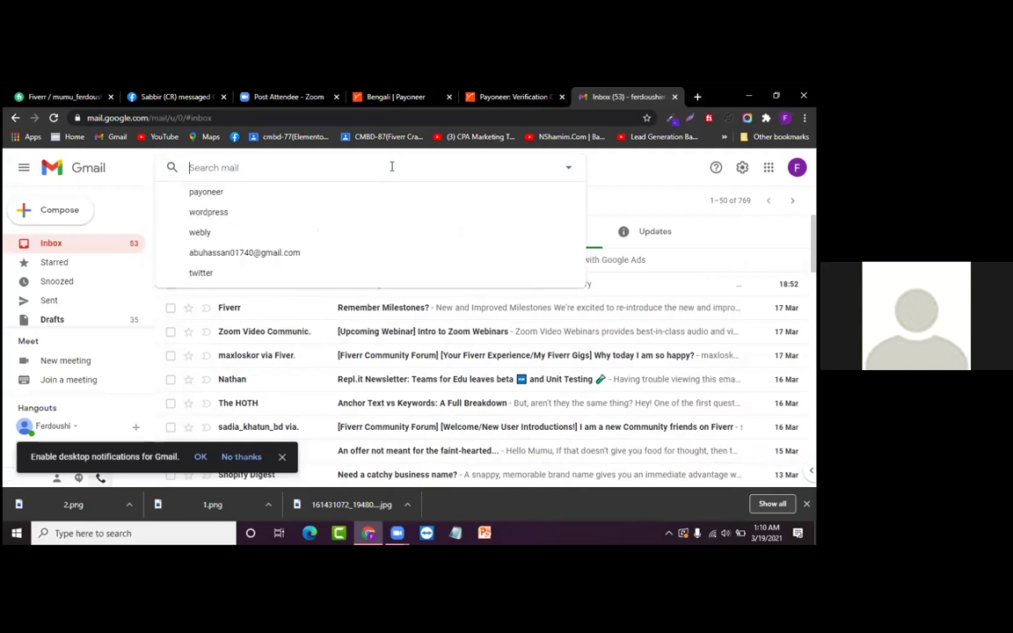
type("fiverr")
key("Return")
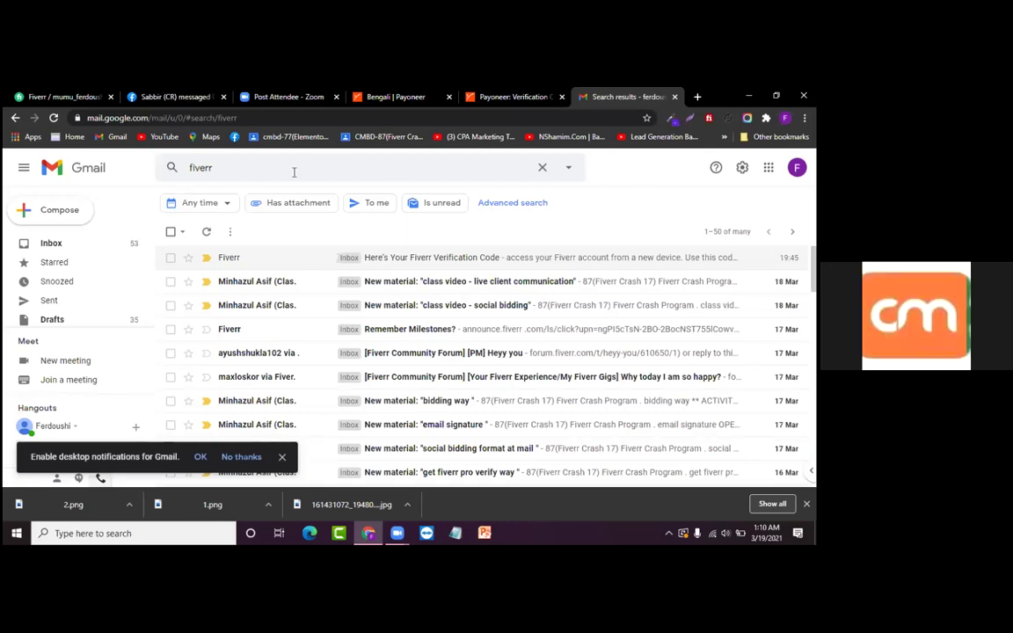
left_click(53, 119)
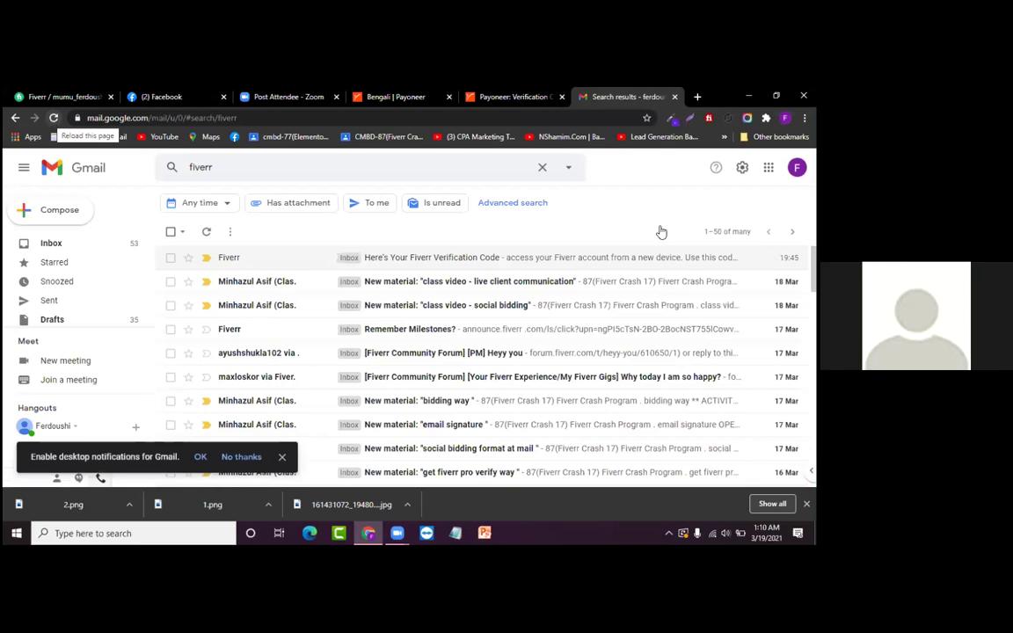
- Open the 'Confirm your Fiverr Payoneer card information' email and follow its 'click here' link
key("alt+Left")
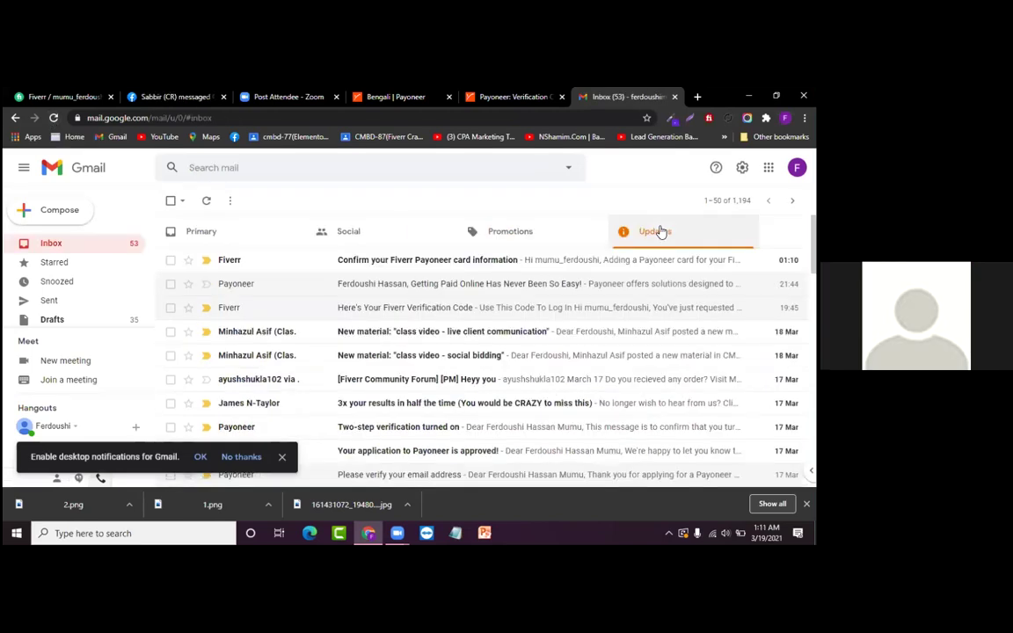
left_click(407, 262)
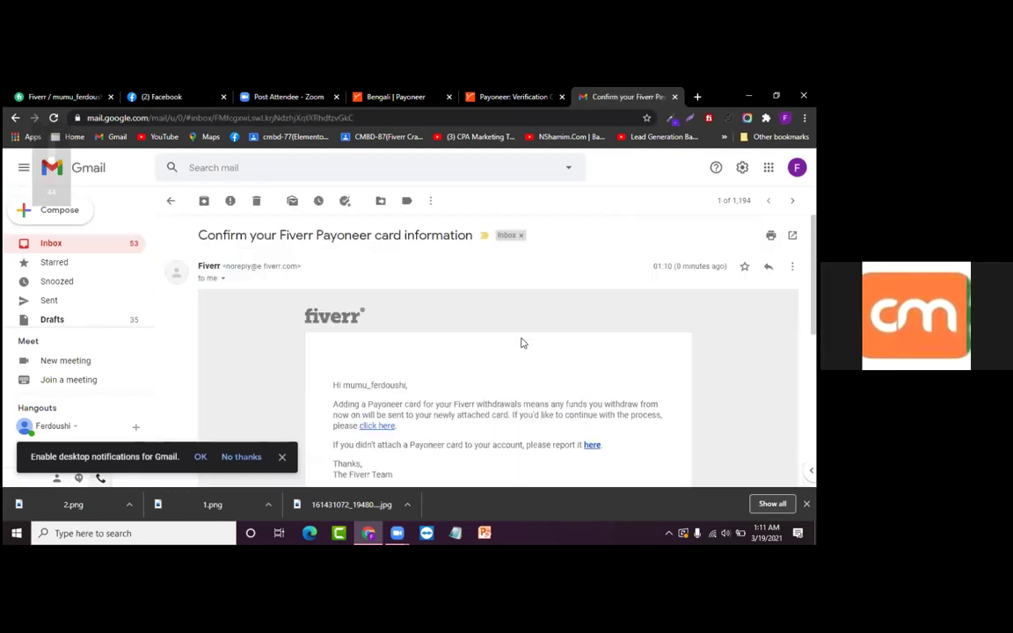
scroll(521, 343, "down", 1)
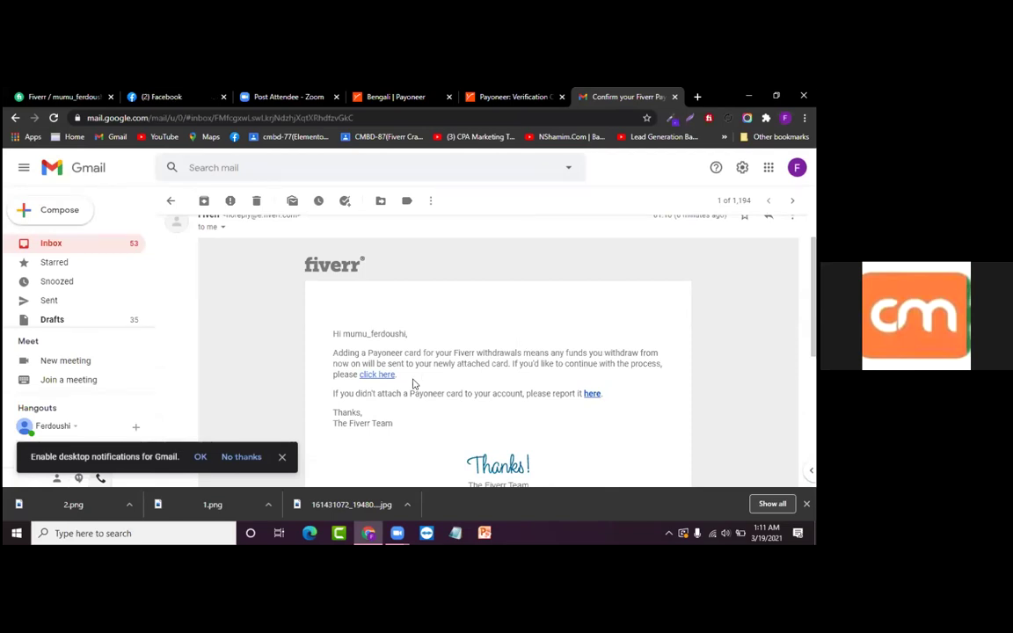
left_click(379, 374)
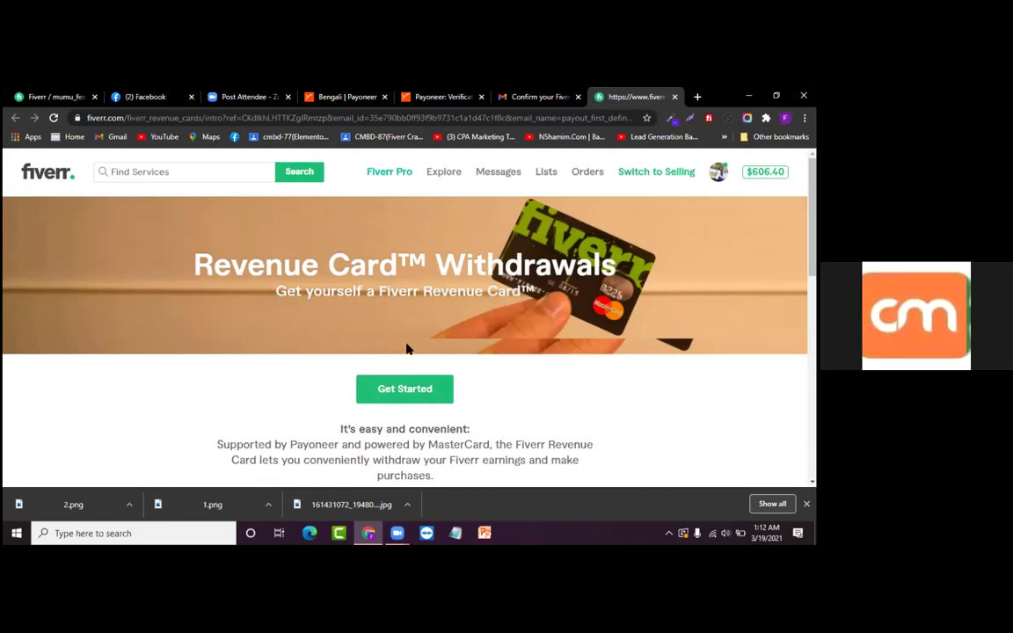
- Start the Revenue Card setup, choose the existing-Payoneer-account option, and sign in to link Fiverr
left_click(427, 394)
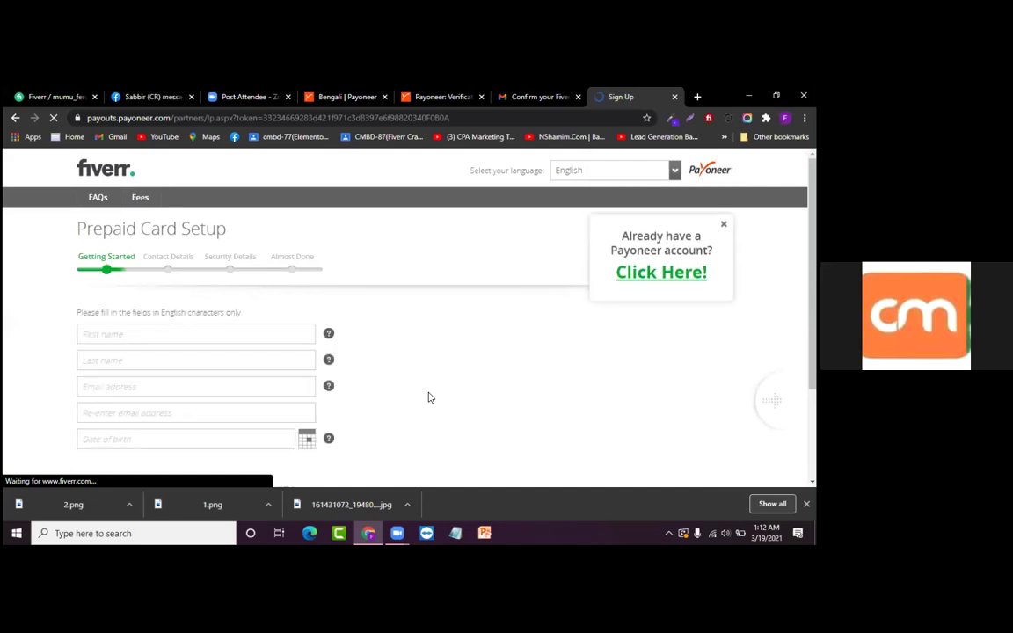
left_click(655, 278)
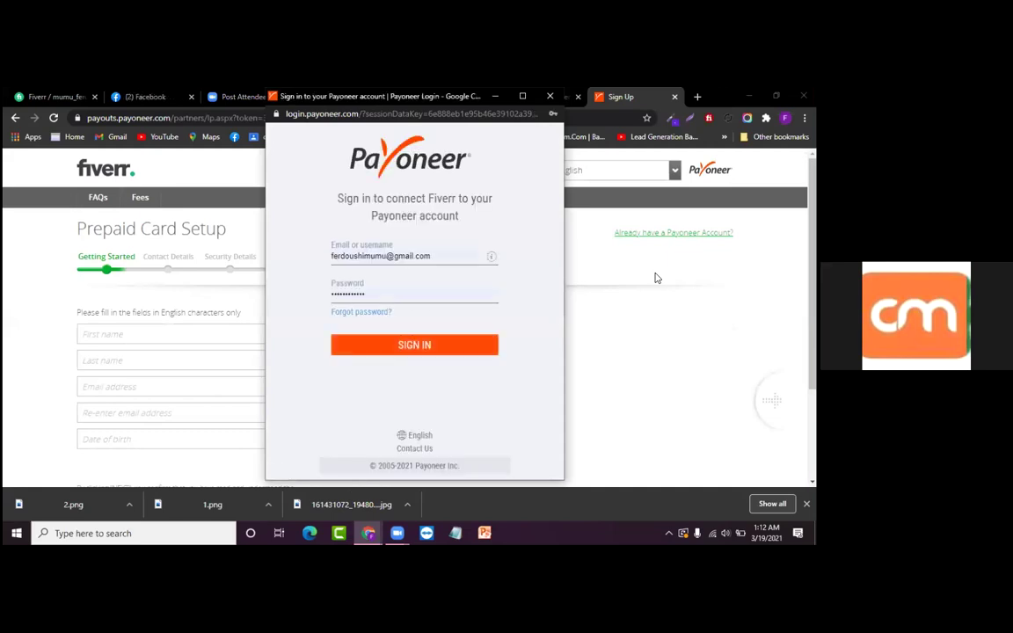
left_click(448, 346)
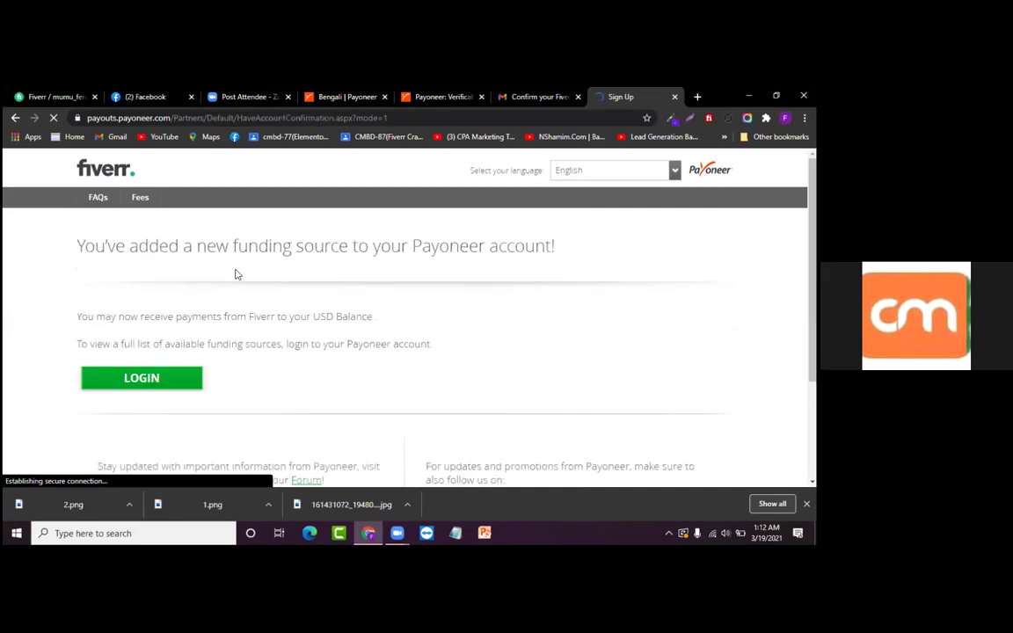
- Log in to Payoneer, view the Fiverr funding source details, then close them
left_click(122, 380)
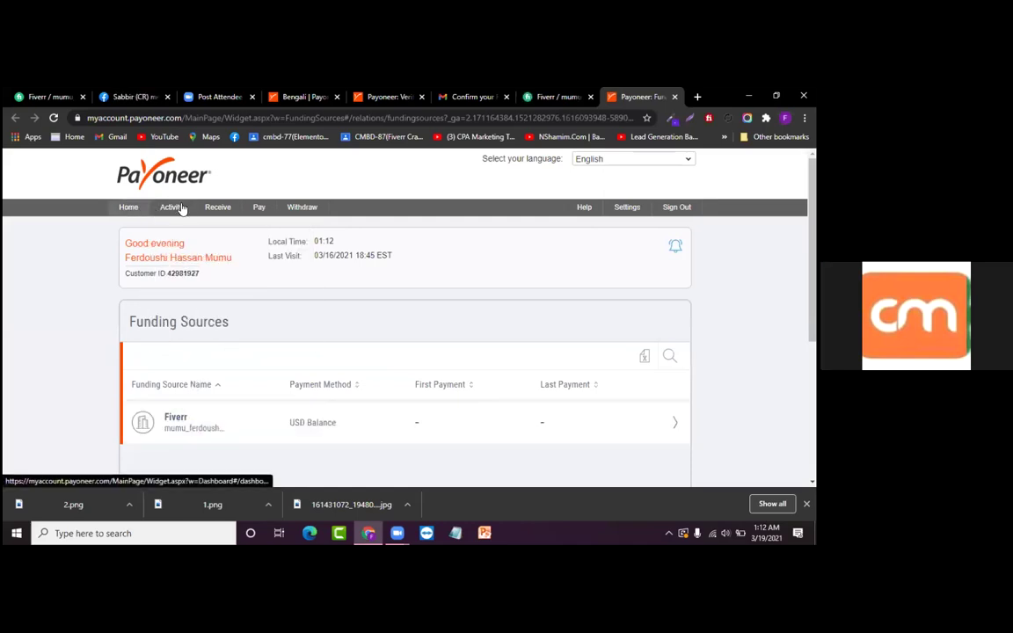
mouse_move(181, 208)
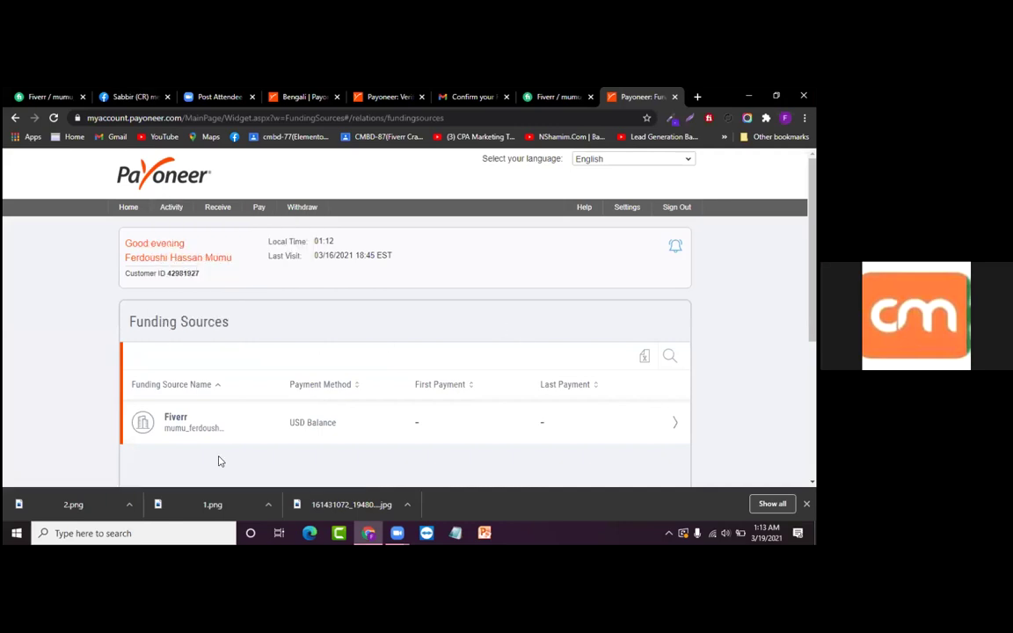
left_click(655, 439)
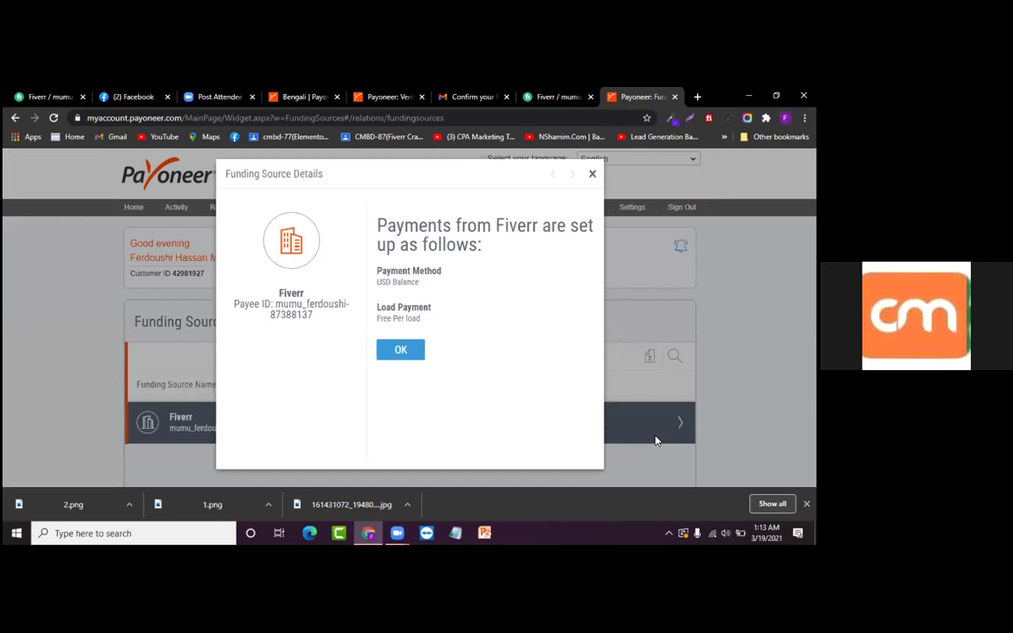
left_click(591, 176)
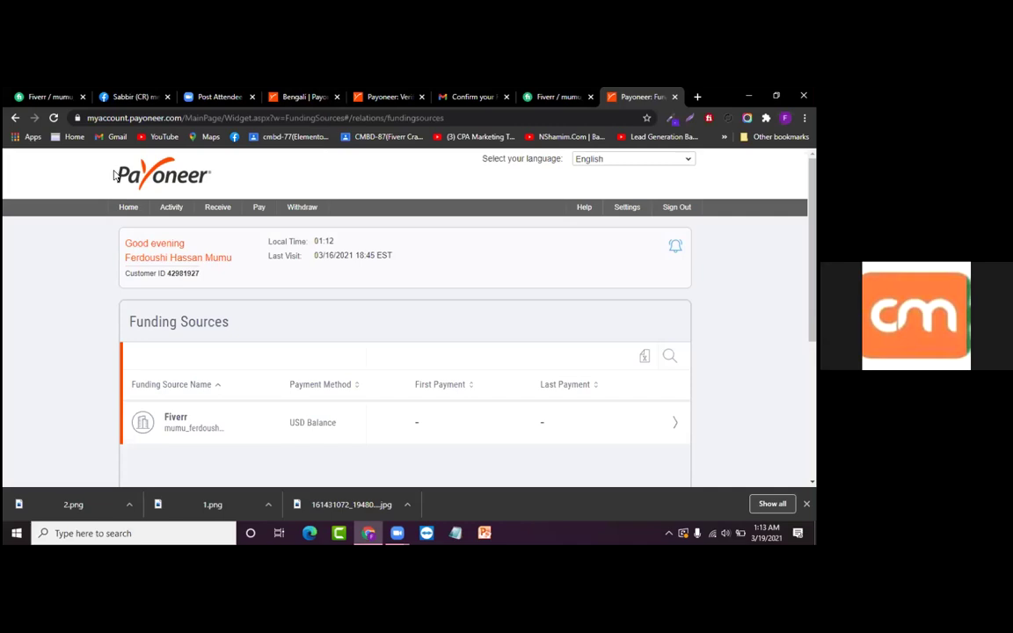
- Go back to the first Fiverr tab and reload its Earnings page
left_click(38, 98)
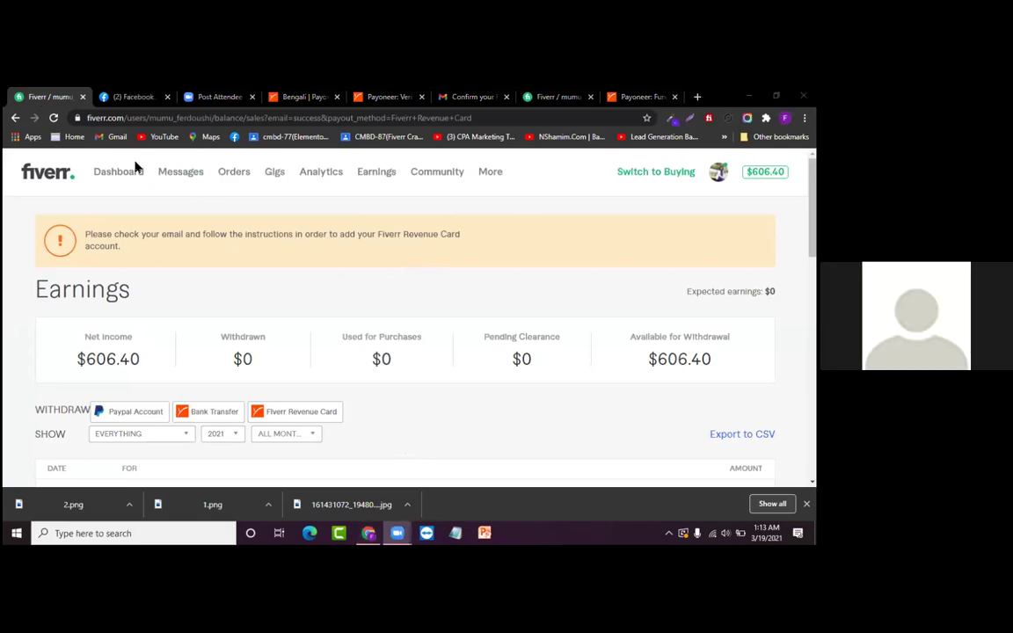
left_click(367, 175)
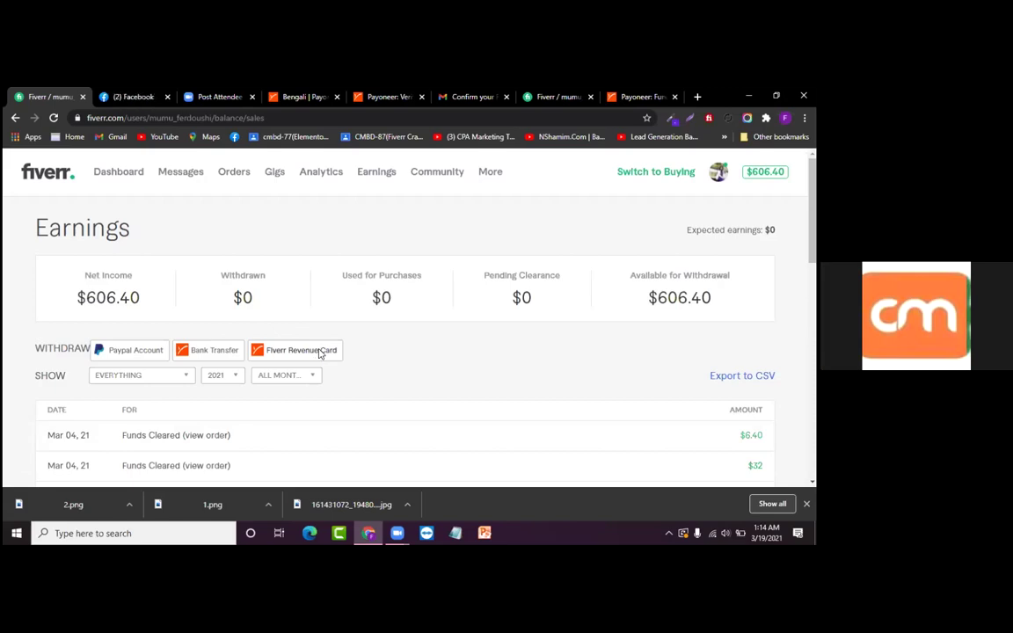
- Withdraw the $606.40 to the Fiverr Revenue Card and dismiss the success message
left_click(320, 354)
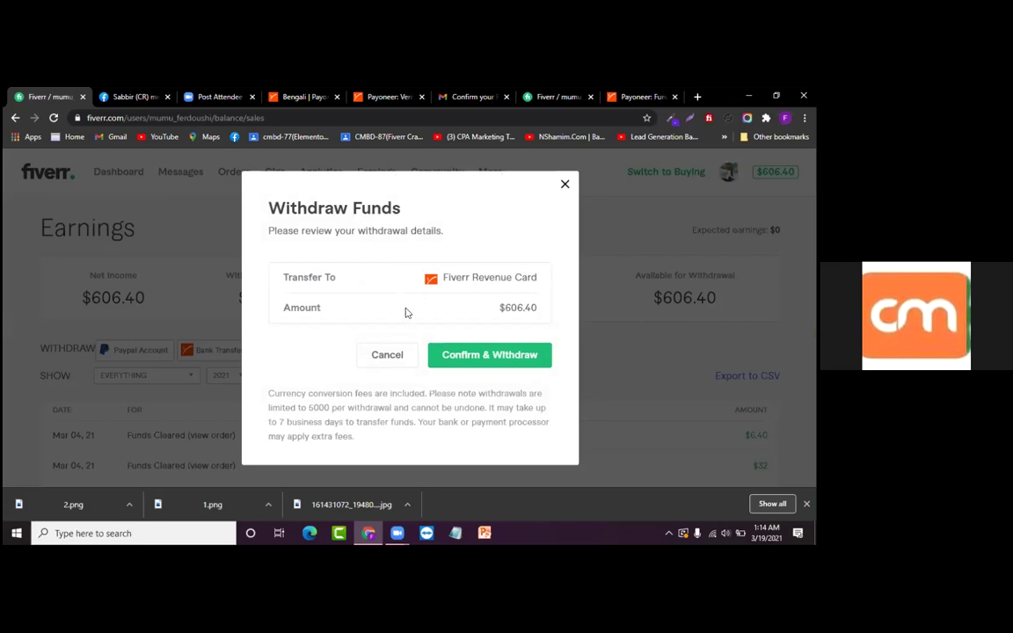
left_click(496, 359)
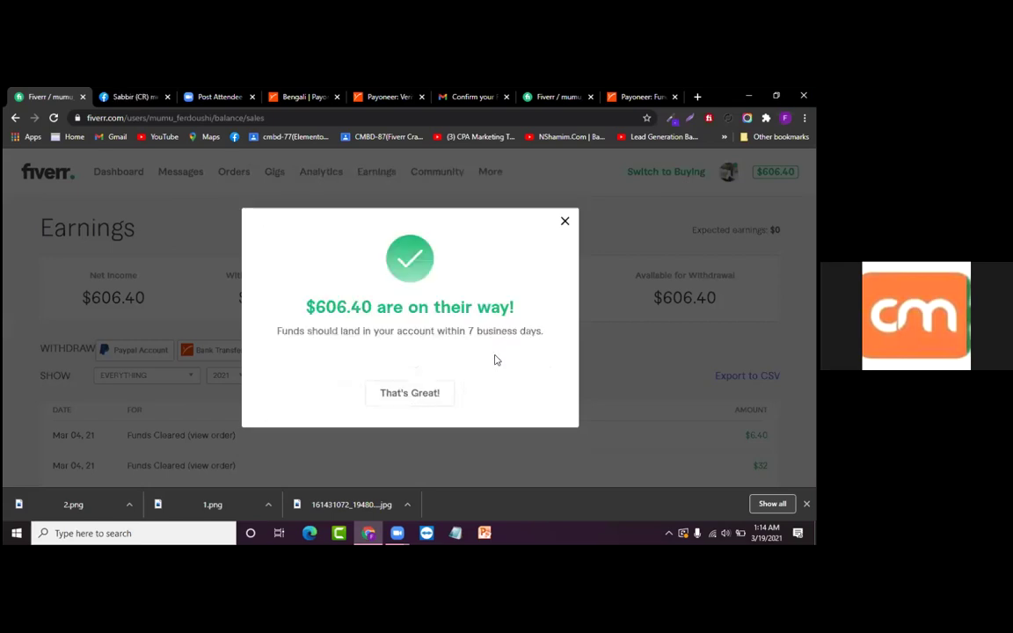
left_click(410, 398)
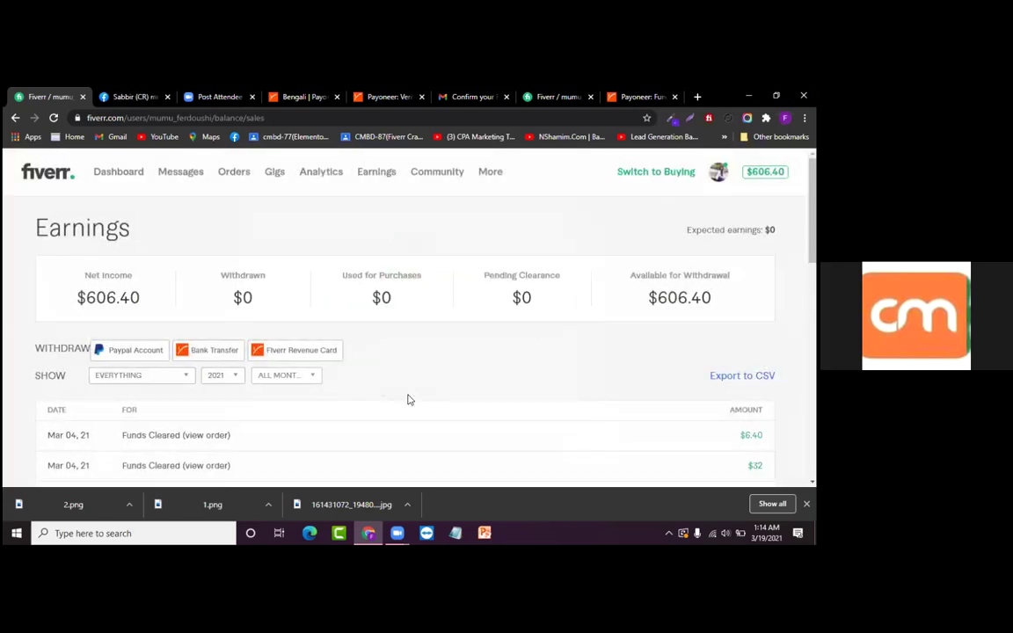
- Refresh Payoneer, view the Home dashboard showing 0.00 USD, then return to Fiverr Earnings
left_click(622, 99)
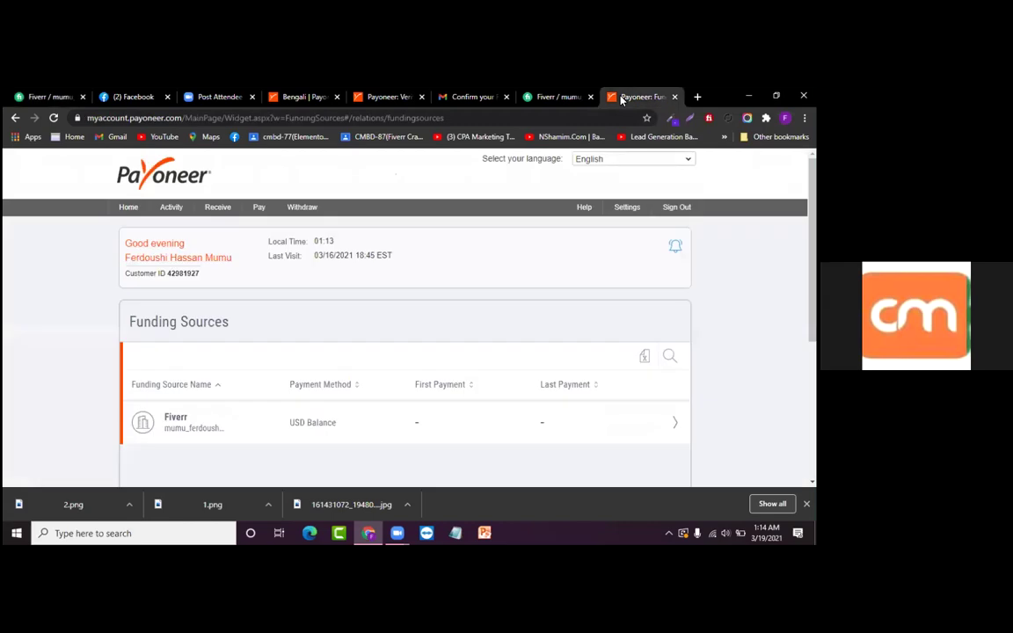
left_click(53, 117)
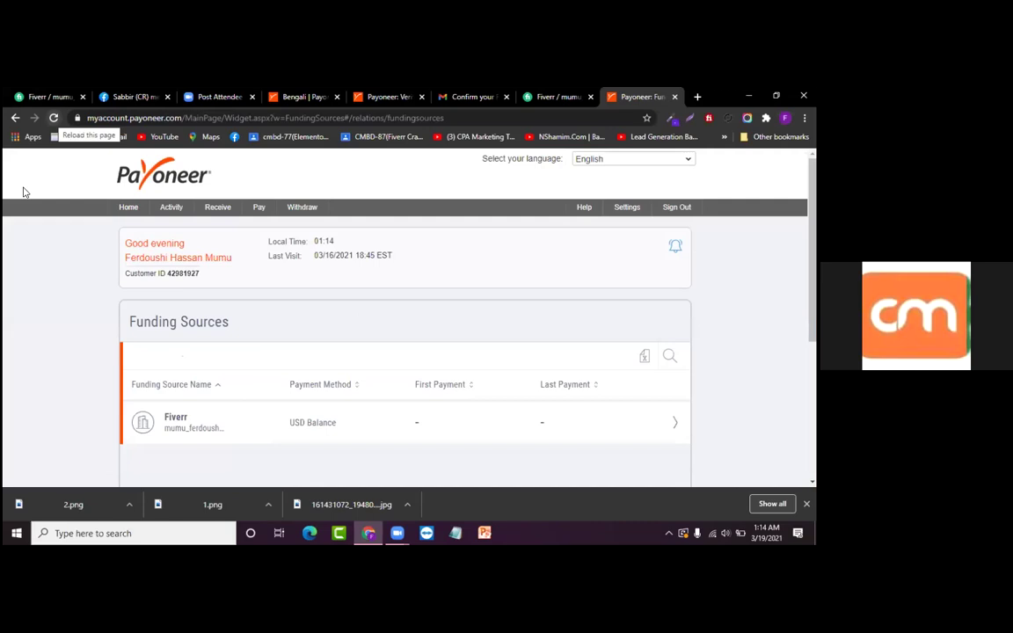
left_click(124, 205)
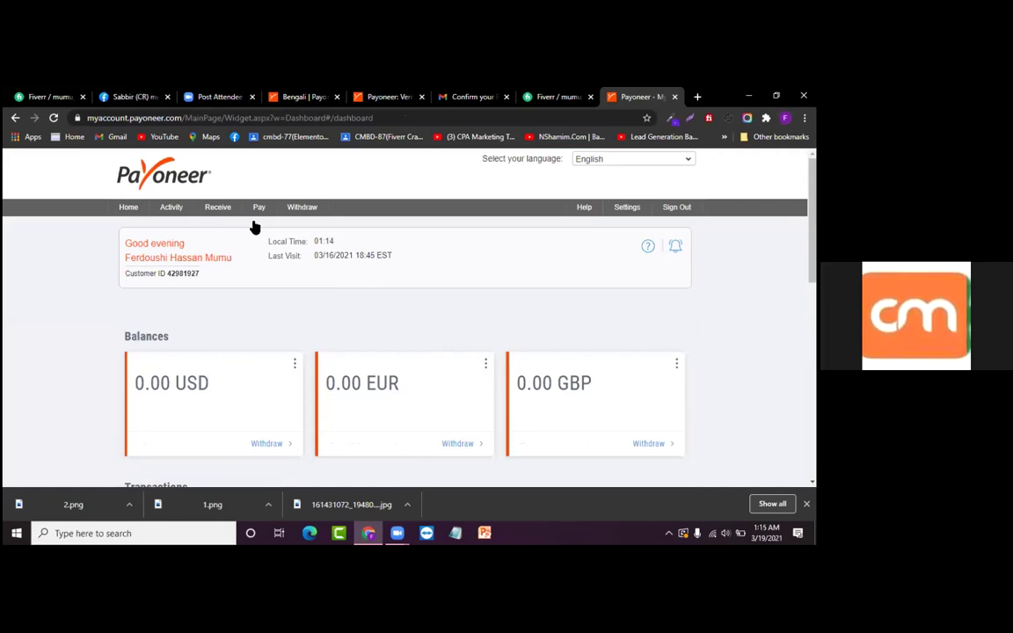
left_click(64, 97)
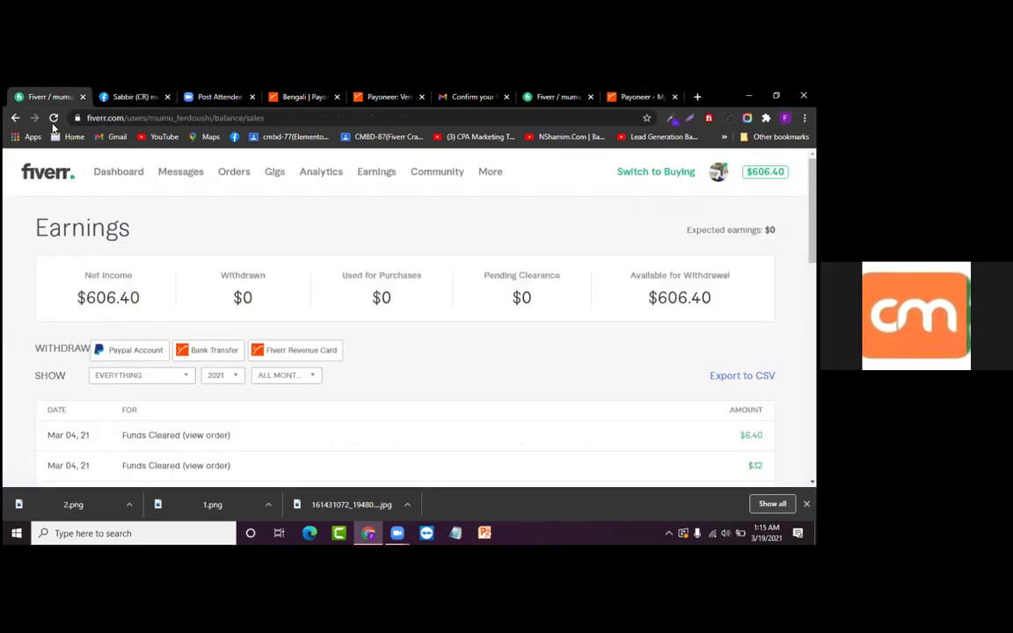
- Reload Fiverr Earnings to show $606.40 withdrawn, then return to the Payoneer tab
left_click(54, 118)
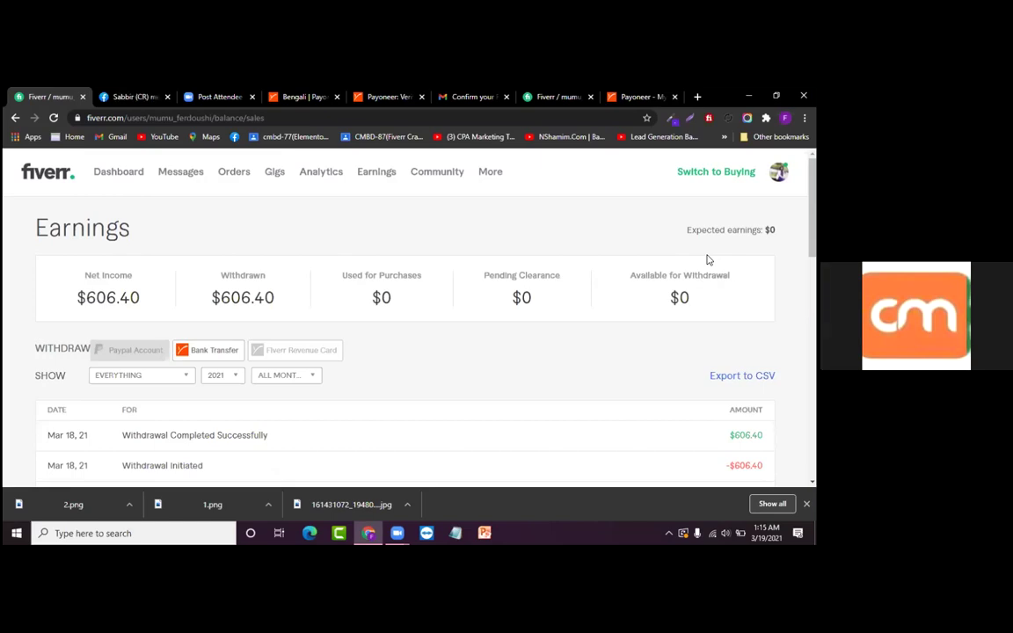
left_click(635, 99)
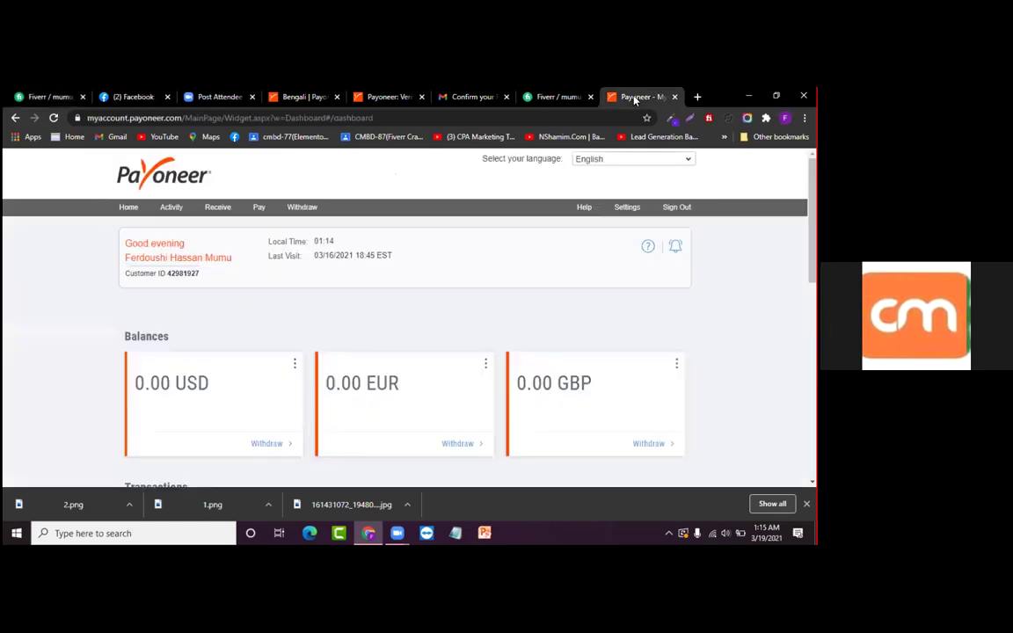
- Reload the Payoneer dashboard so the USD balance reads 606.40 USD
left_click(53, 118)
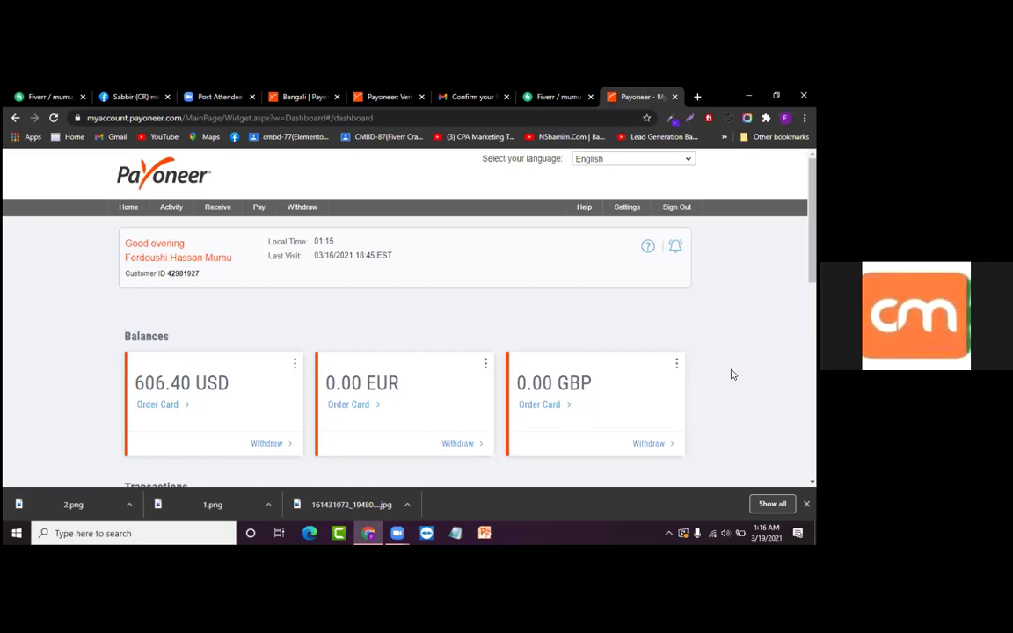
- Raise the system volume twice and bring up Payoneer's Settings menu options
key("XF86AudioRaiseVolume")
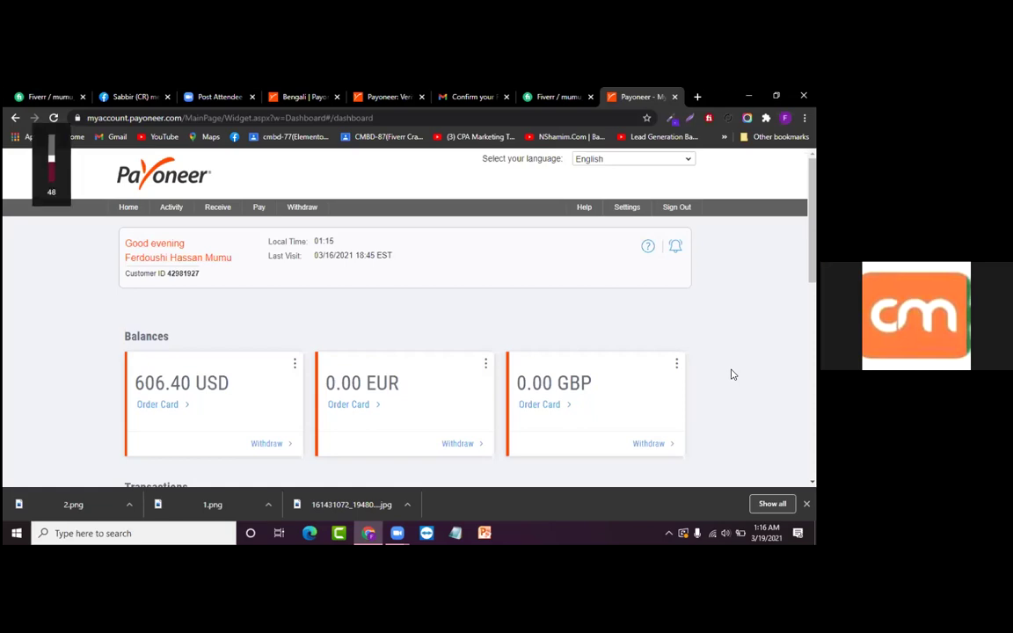
key("XF86AudioRaiseVolume")
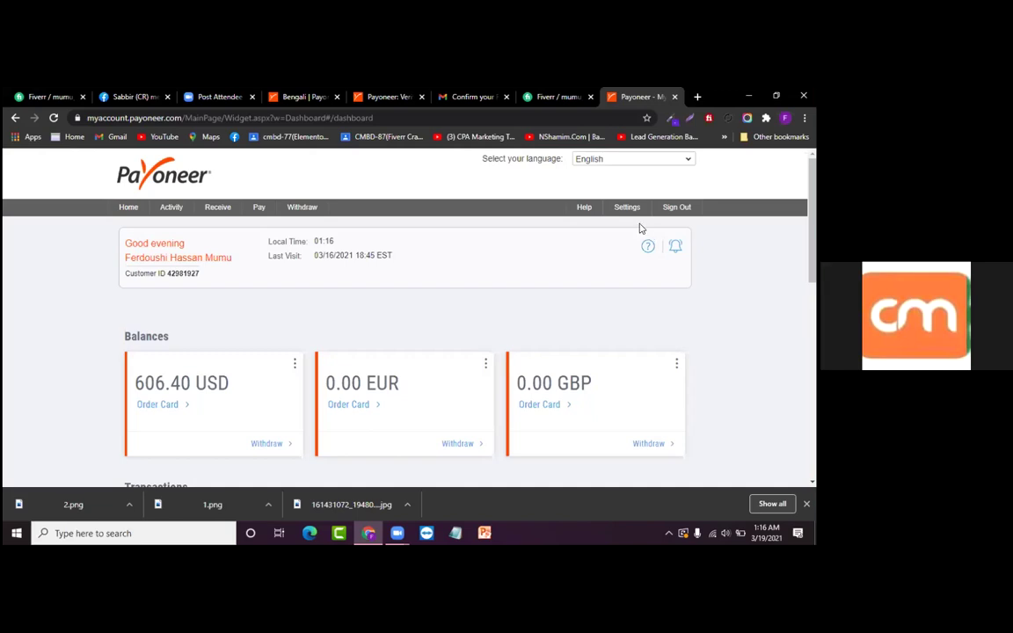
mouse_move(624, 212)
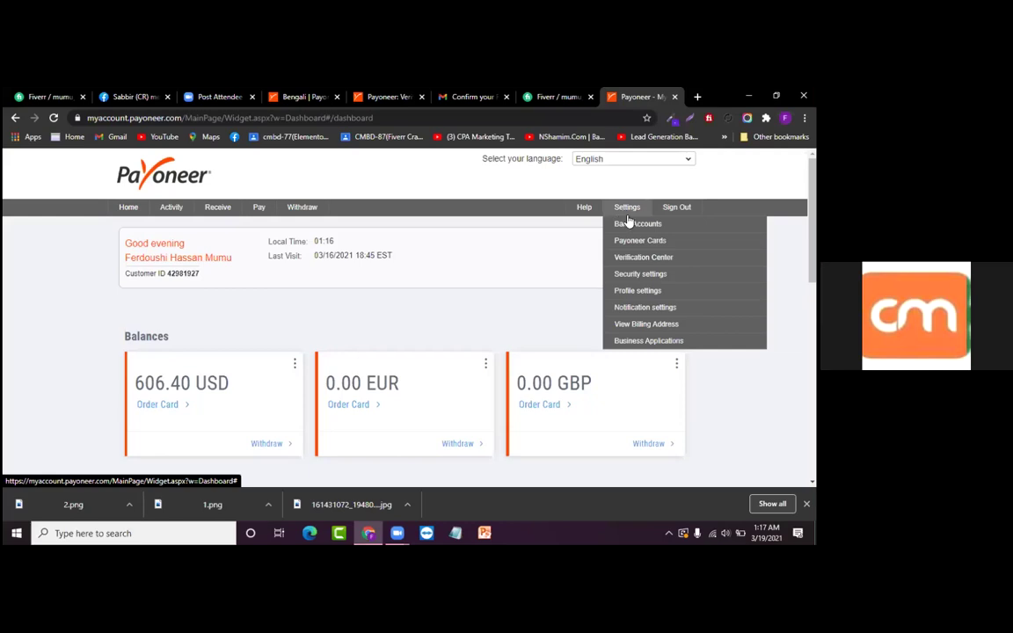
- Open Settings > Bank Accounts, which lists withdrawal and recipient bank accounts
left_click(625, 230)
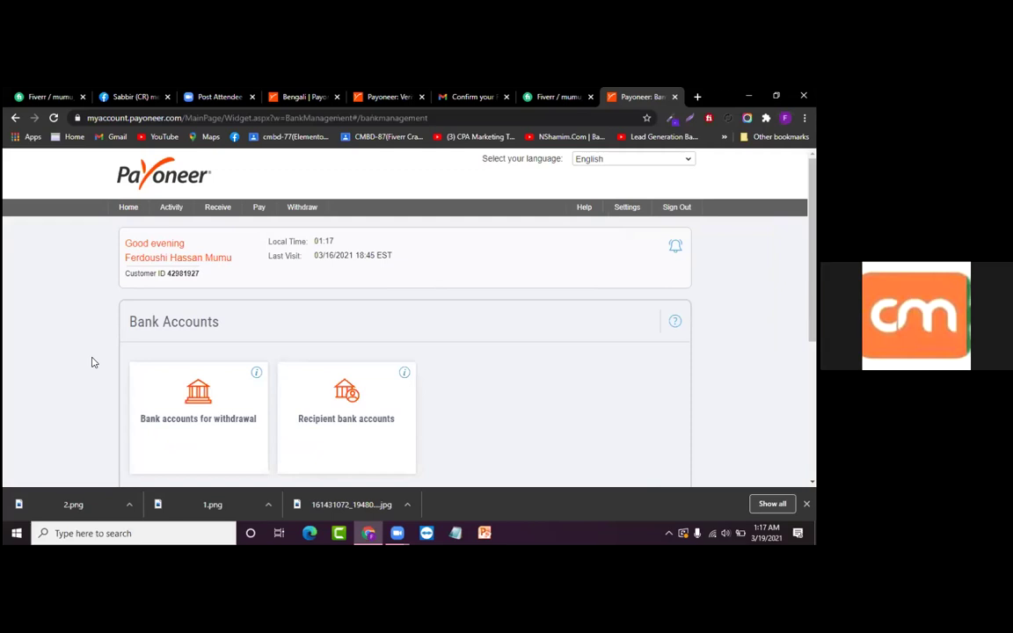
mouse_move(259, 210)
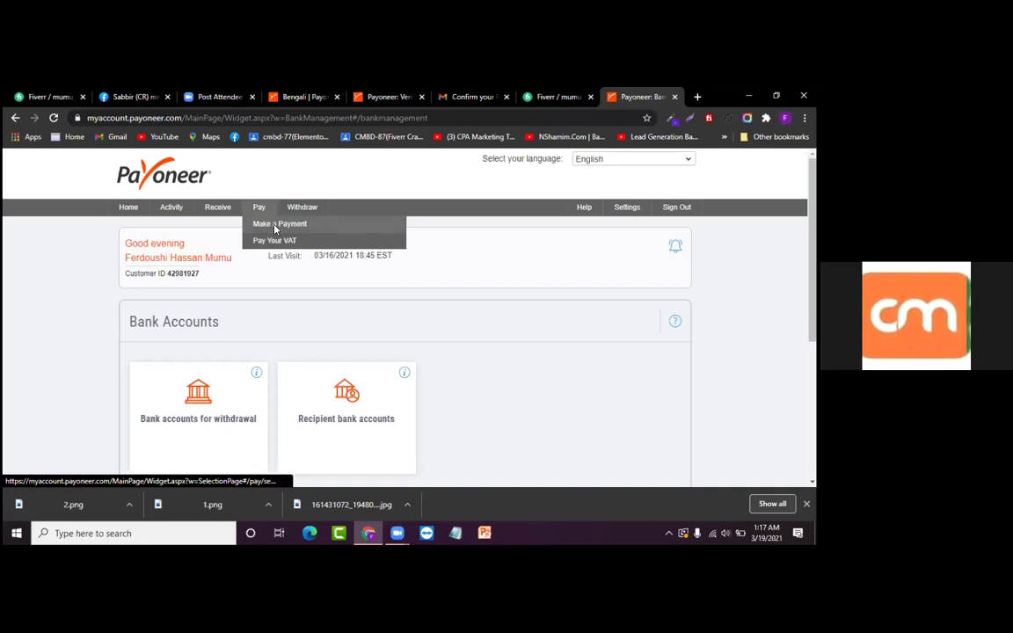
- Start a payment to a recipient's Payoneer account by entering the recipient's e-mail address
left_click(275, 226)
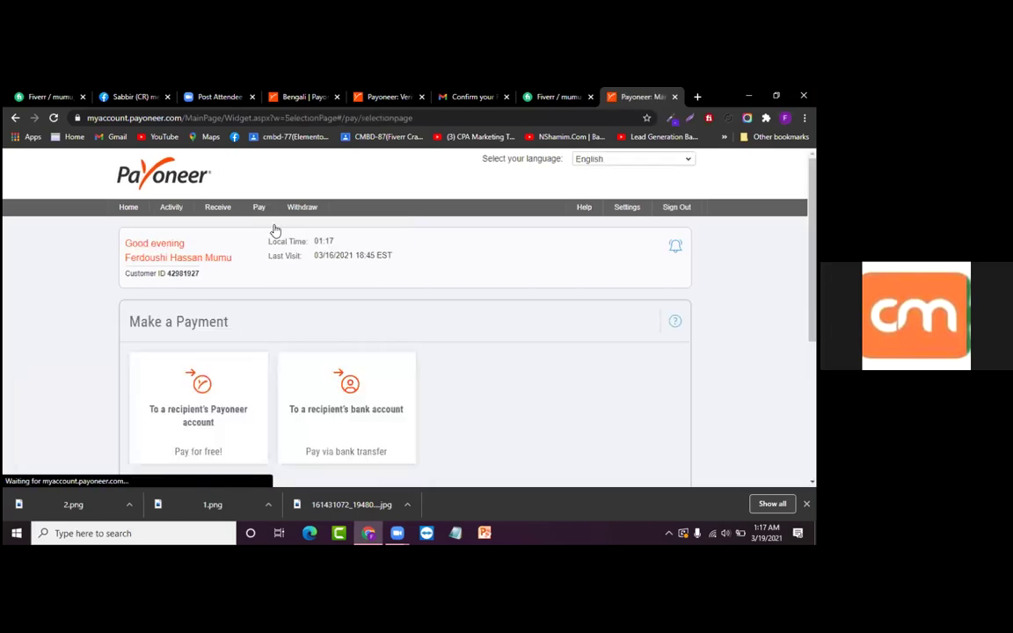
left_click(203, 390)
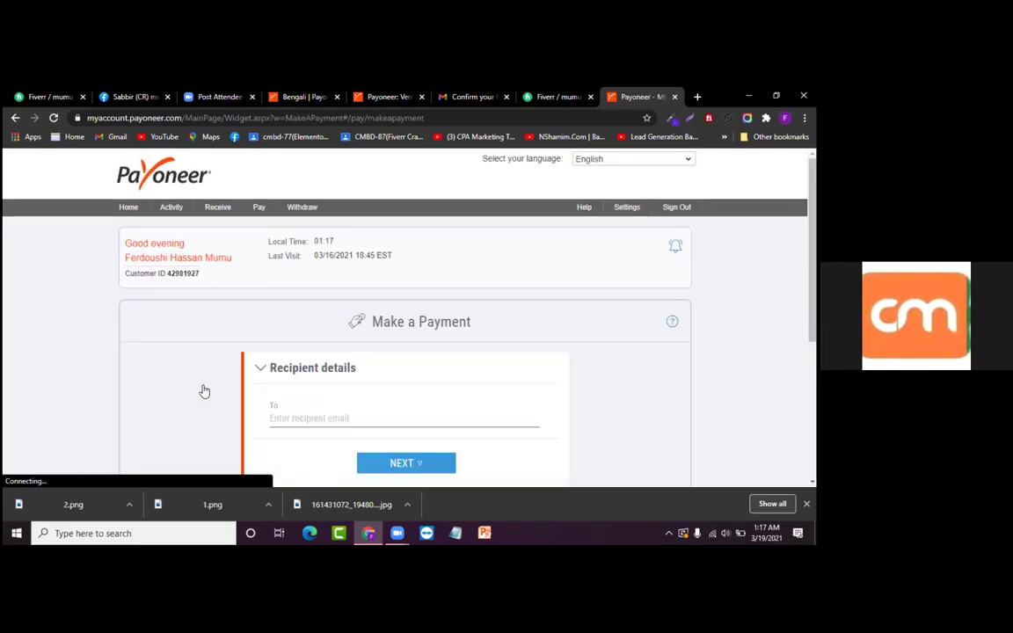
scroll(448, 369, "down", 2)
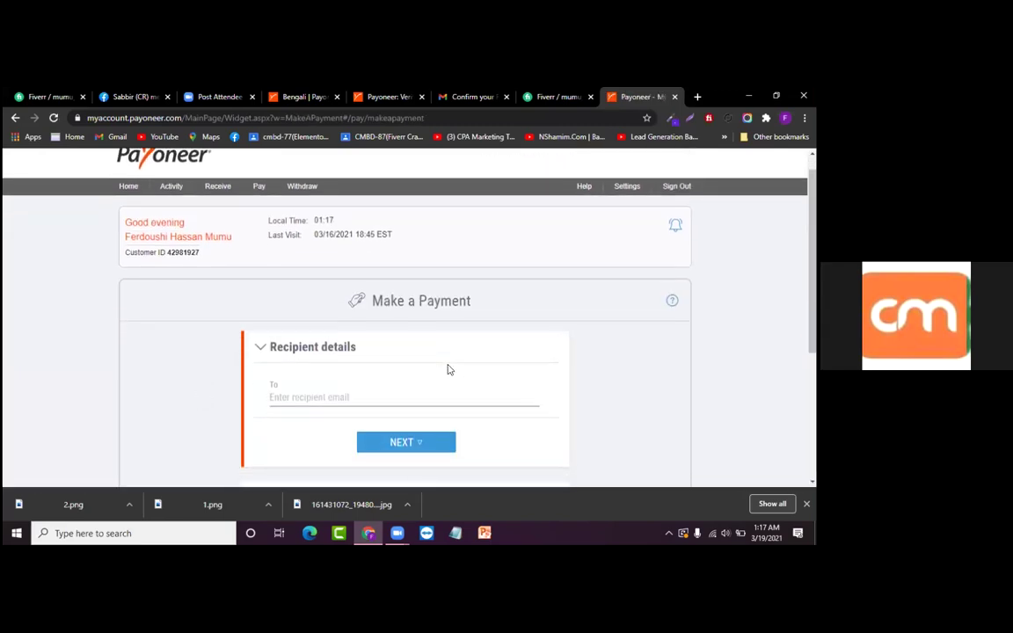
left_click(359, 384)
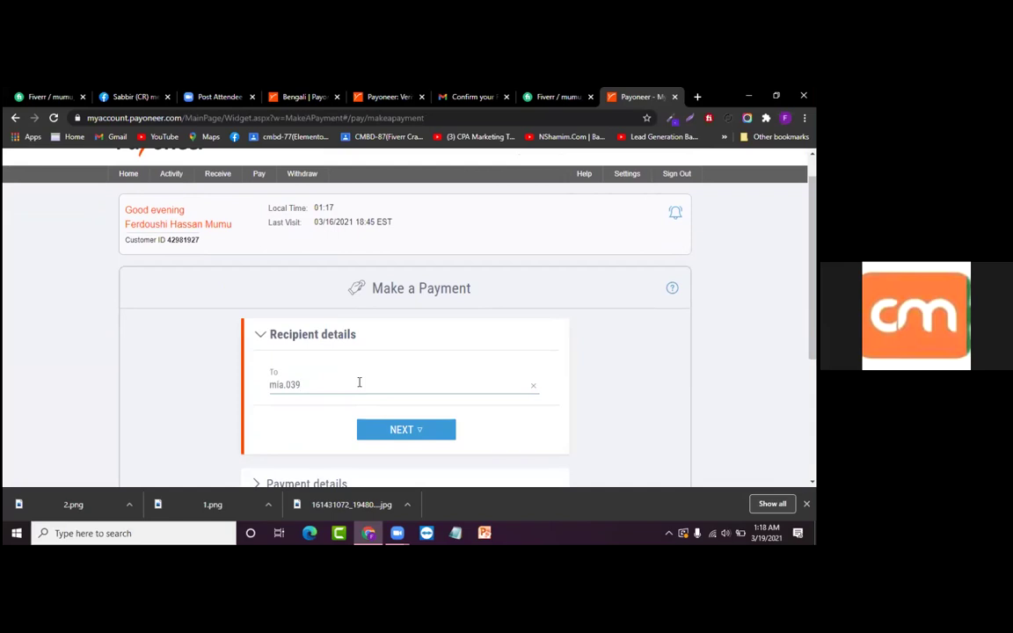
left_click(429, 434)
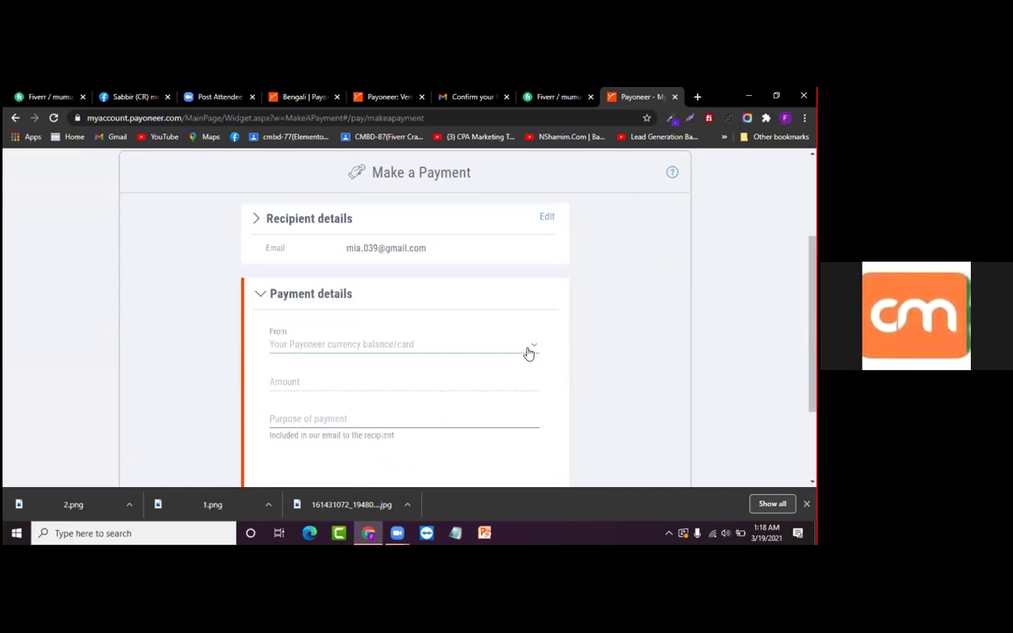
- Pay 100 USD from the USD balance with purpose 'web dev' and bring up the review
left_click(522, 351)
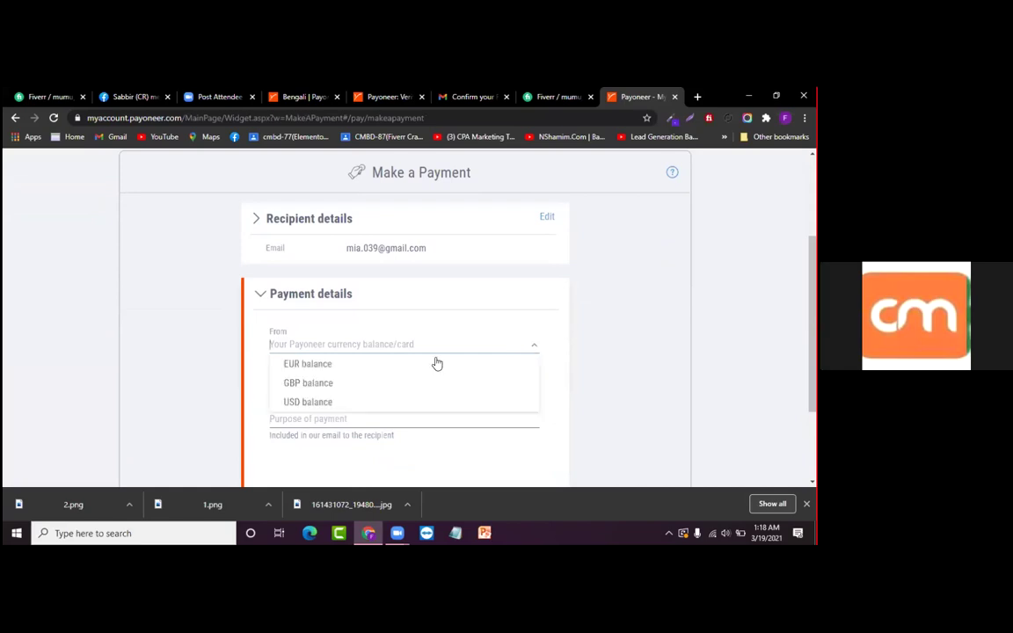
left_click(306, 405)
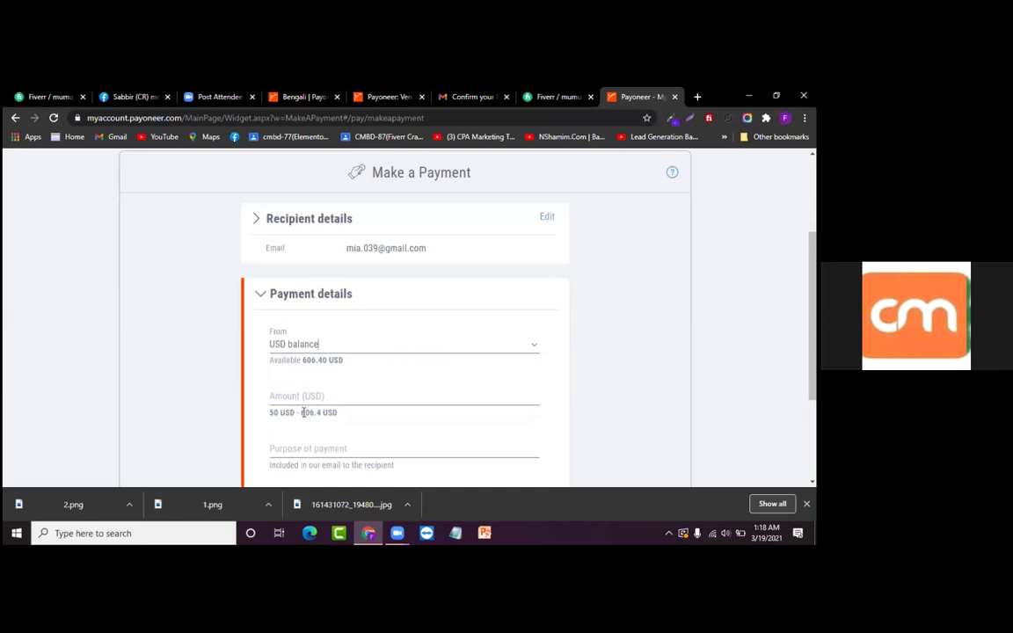
double_click(273, 413)
scroll(215, 434, "down", 1)
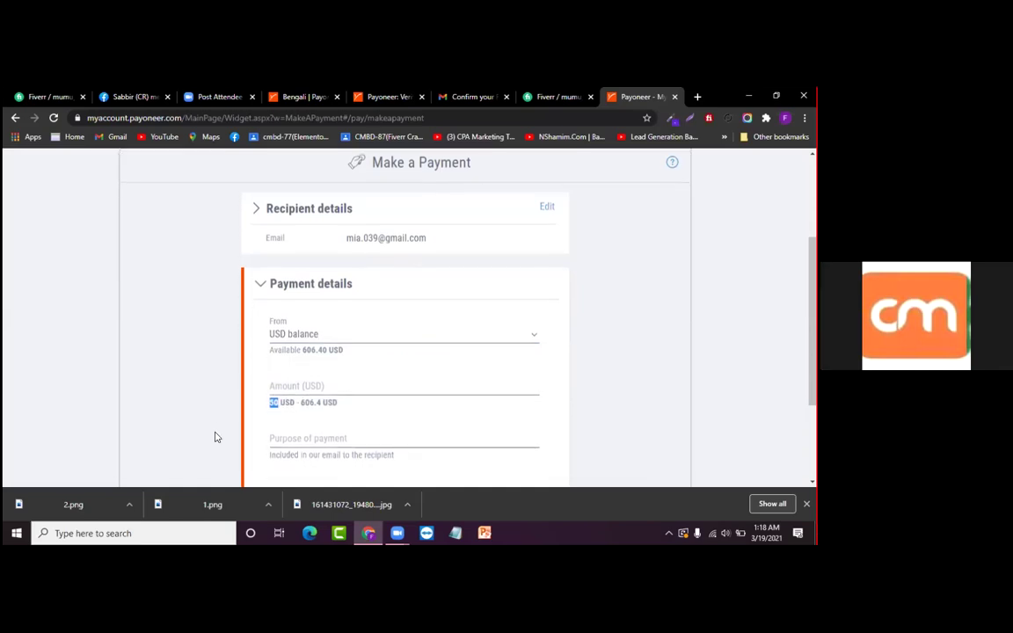
left_click(315, 384)
type("100")
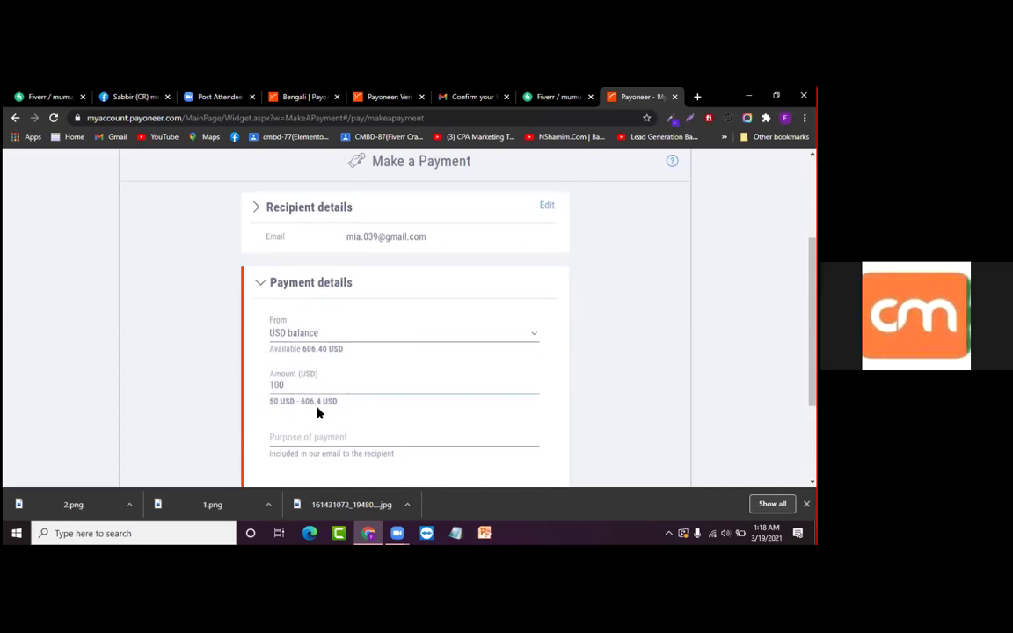
scroll(319, 422, "down", 3)
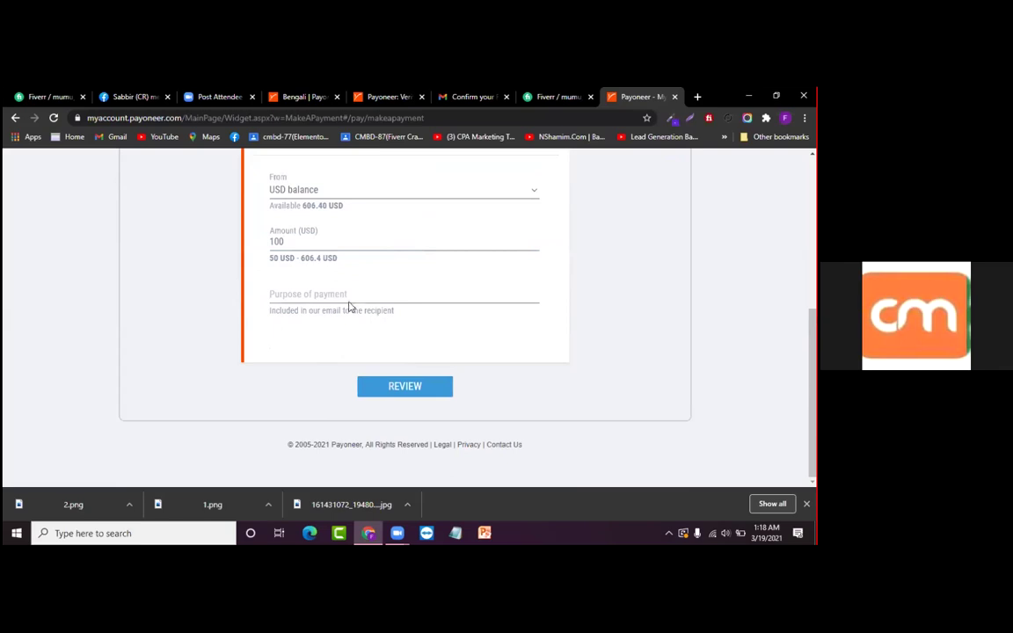
left_click(323, 292)
type("web de")
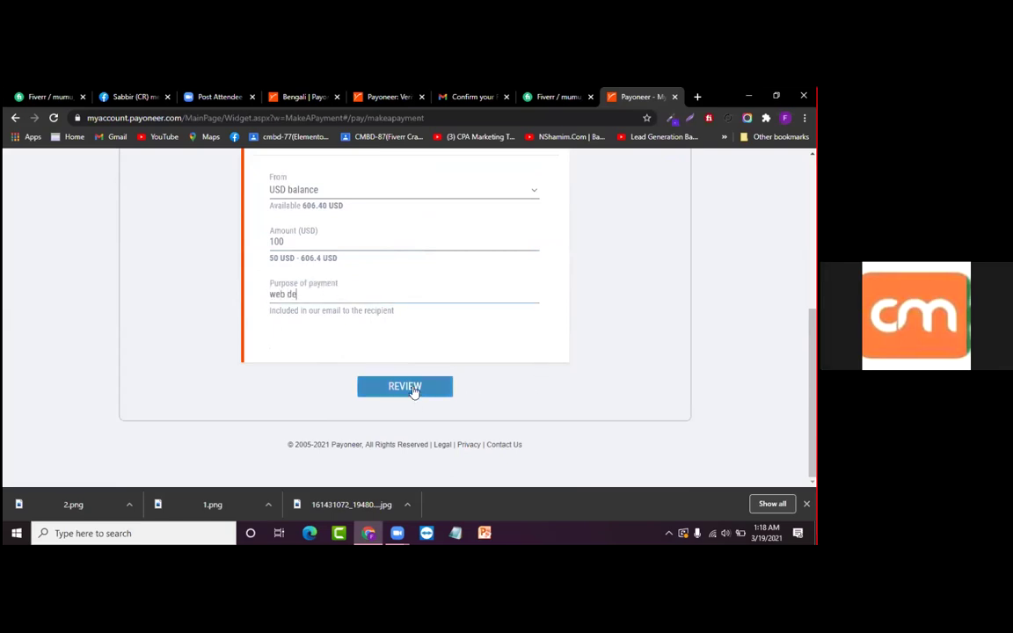
type("v")
left_click(413, 389)
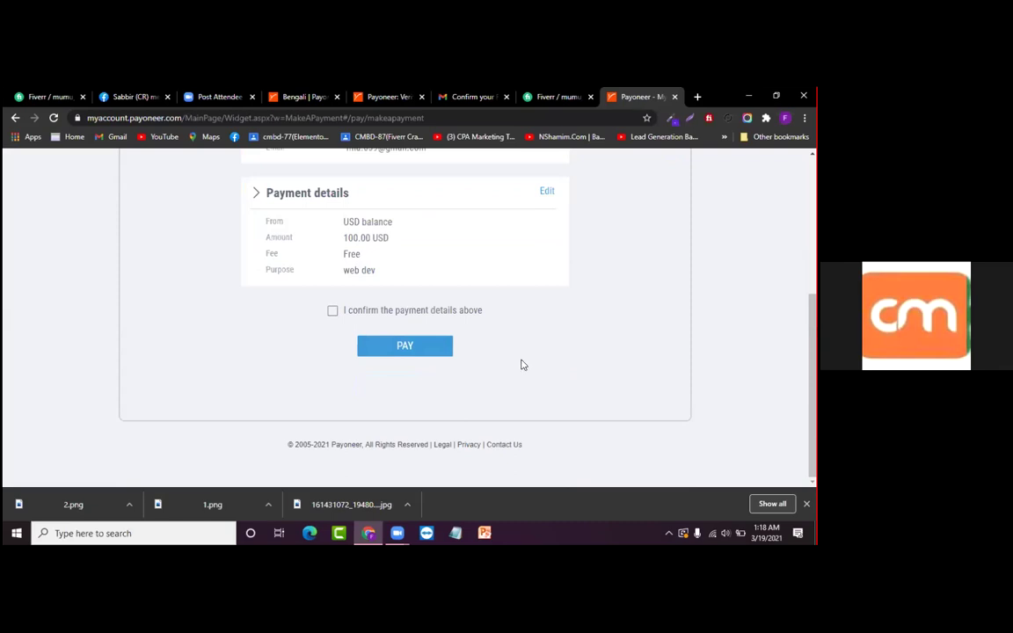
- Scroll back to the top of the unconfirmed 100 USD payment review
scroll(522, 365, "up", 3)
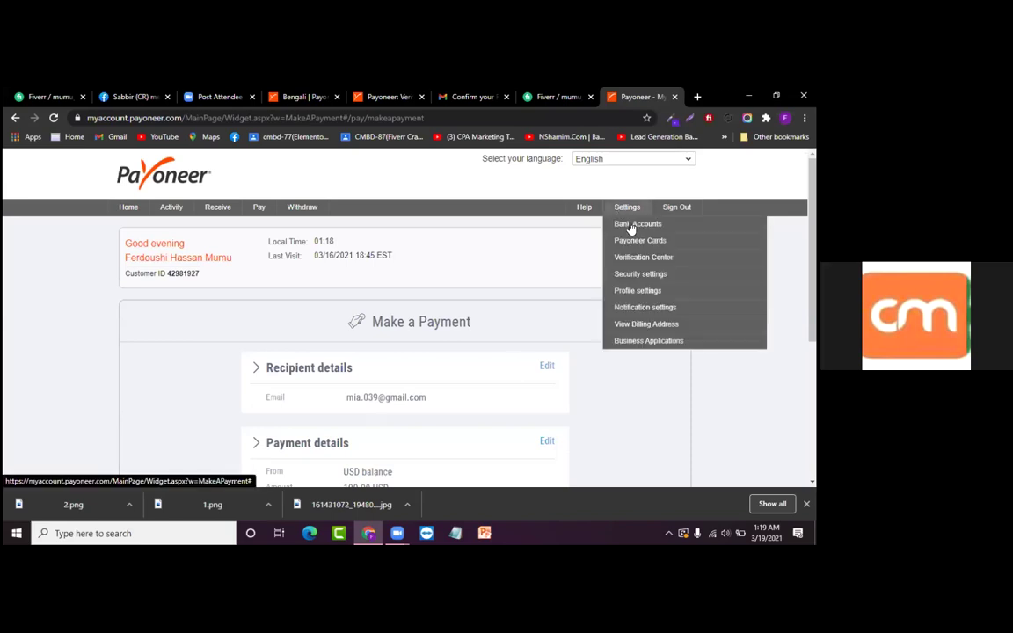
- Start adding a new withdrawal bank account from Settings > Bank Accounts
left_click(630, 227)
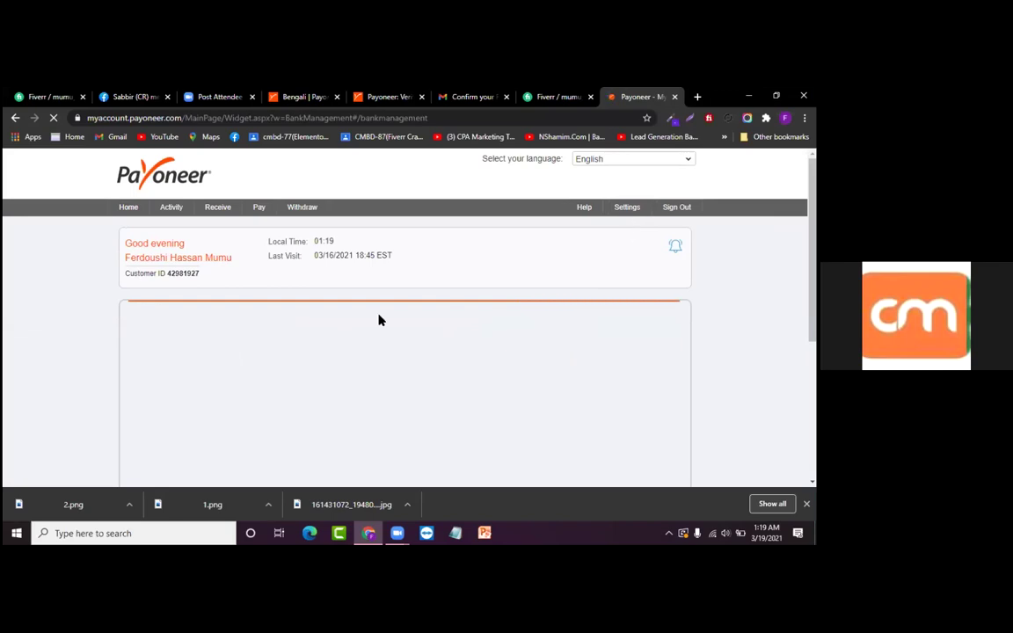
scroll(88, 398, "down", 1)
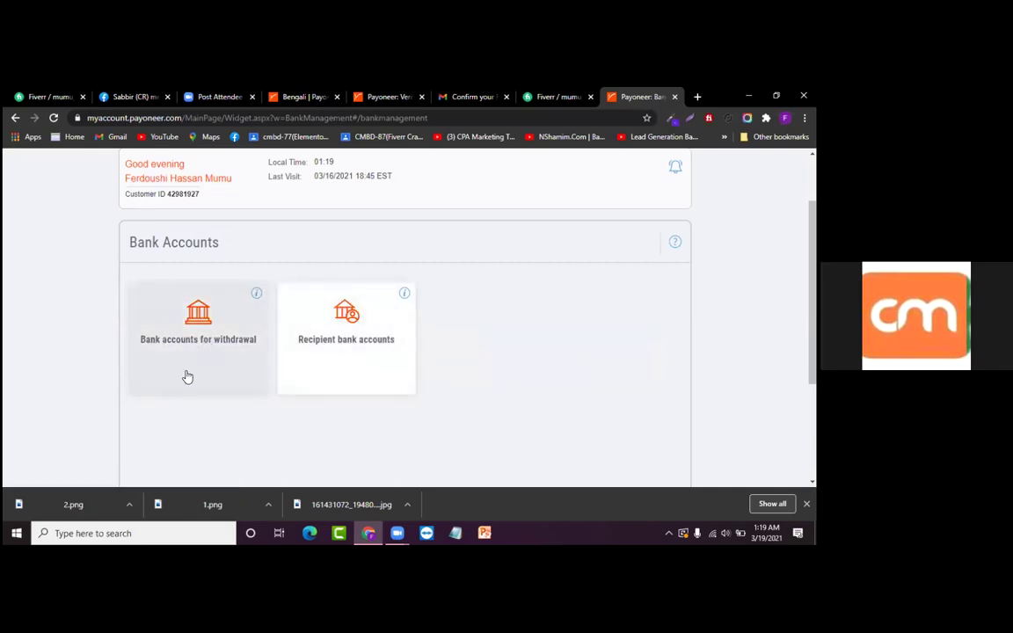
left_click(200, 367)
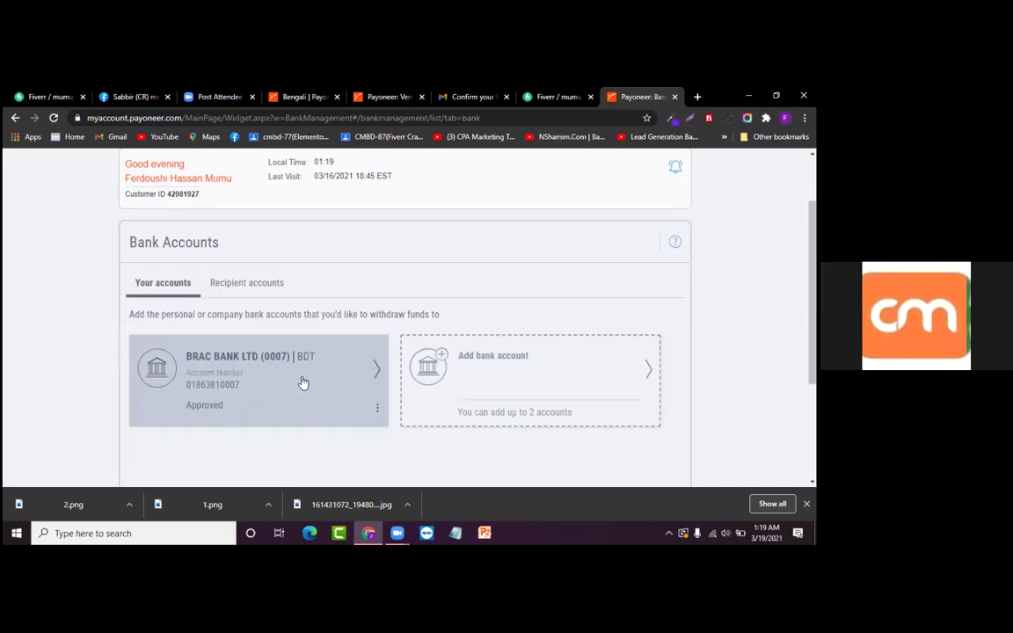
left_click(527, 382)
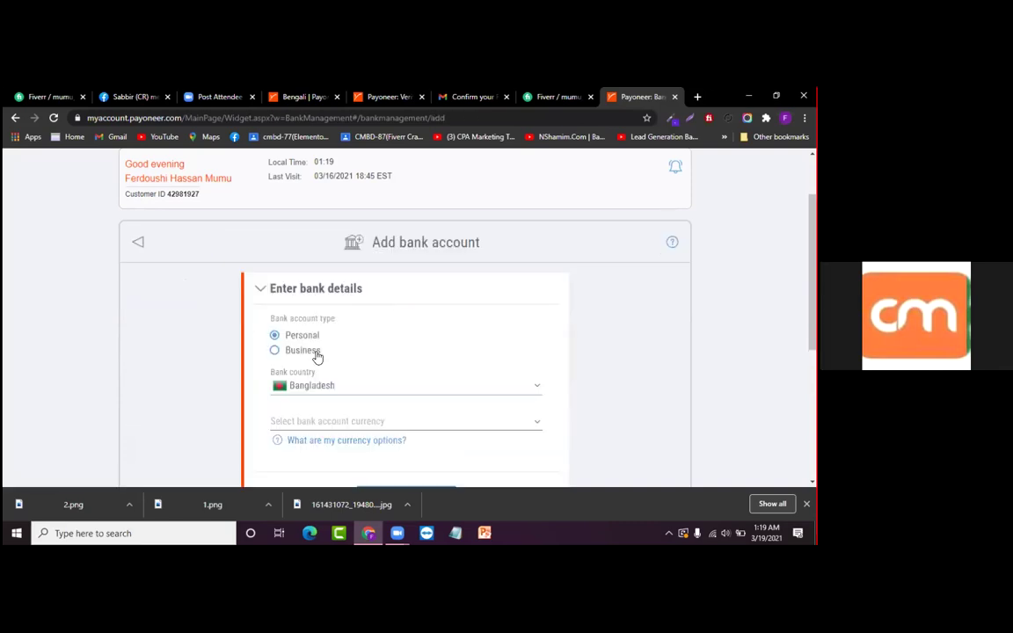
- Set the bank account currency to USD and continue to the account details step
scroll(164, 327, "down", 2)
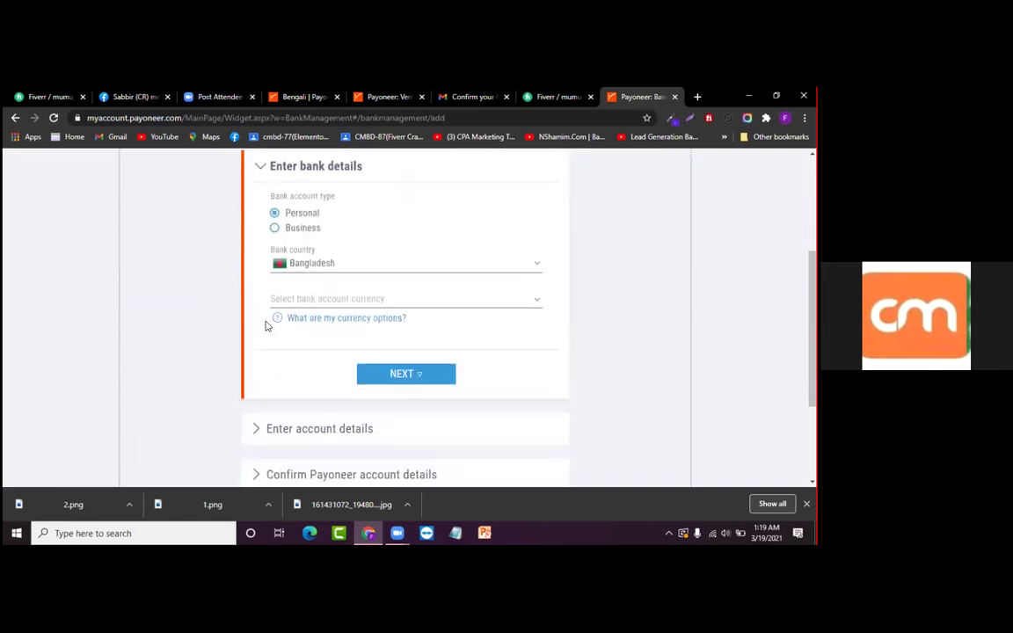
left_click(305, 302)
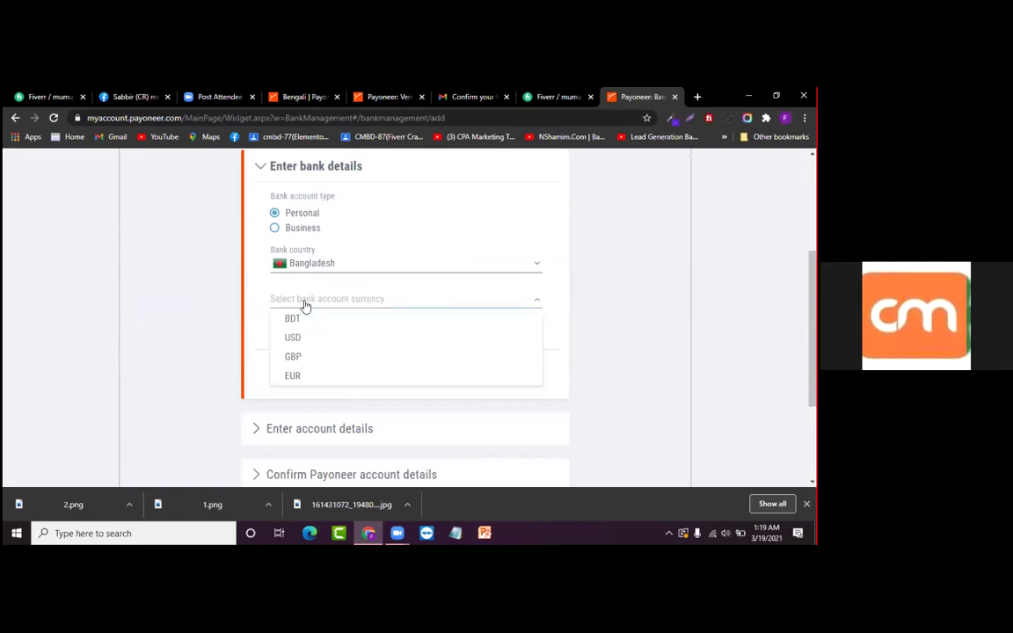
left_click(294, 337)
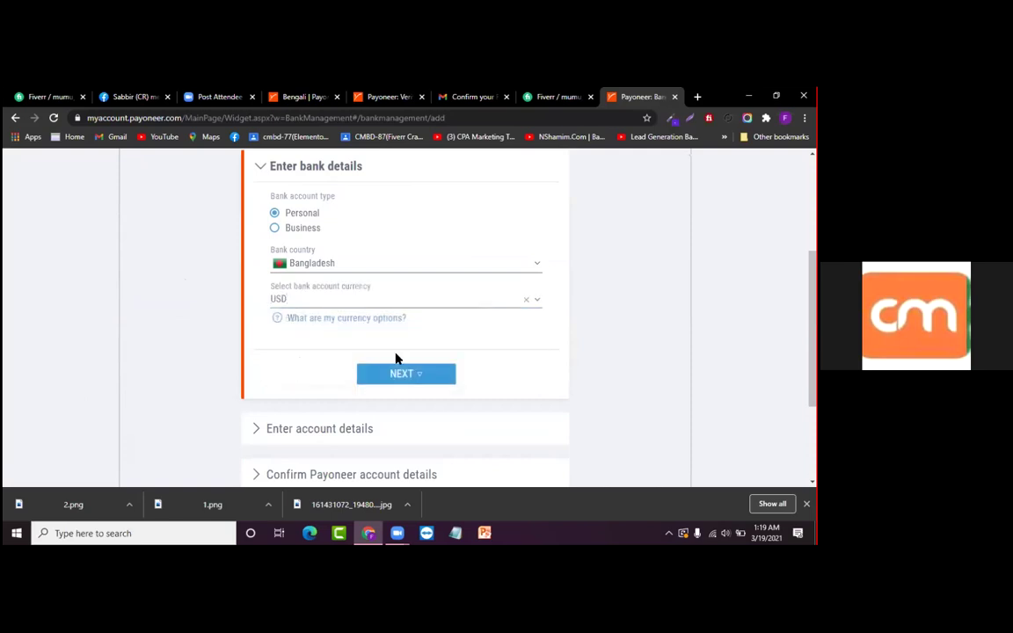
left_click(409, 375)
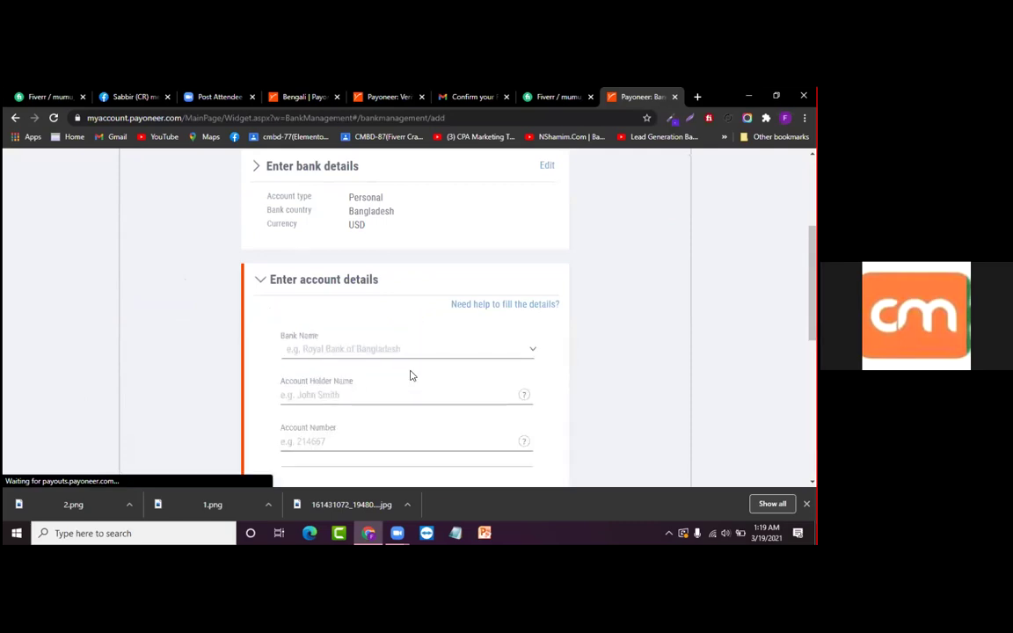
- Search 'du' in Bank Name and select DUTCHBANGLA BANK LTD
left_click(370, 354)
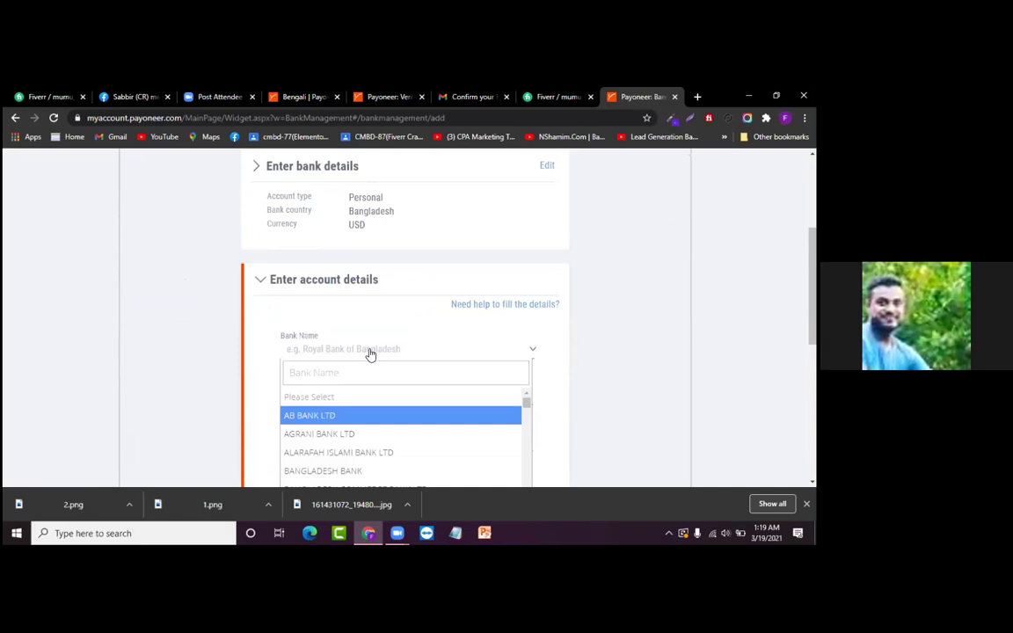
type("duc")
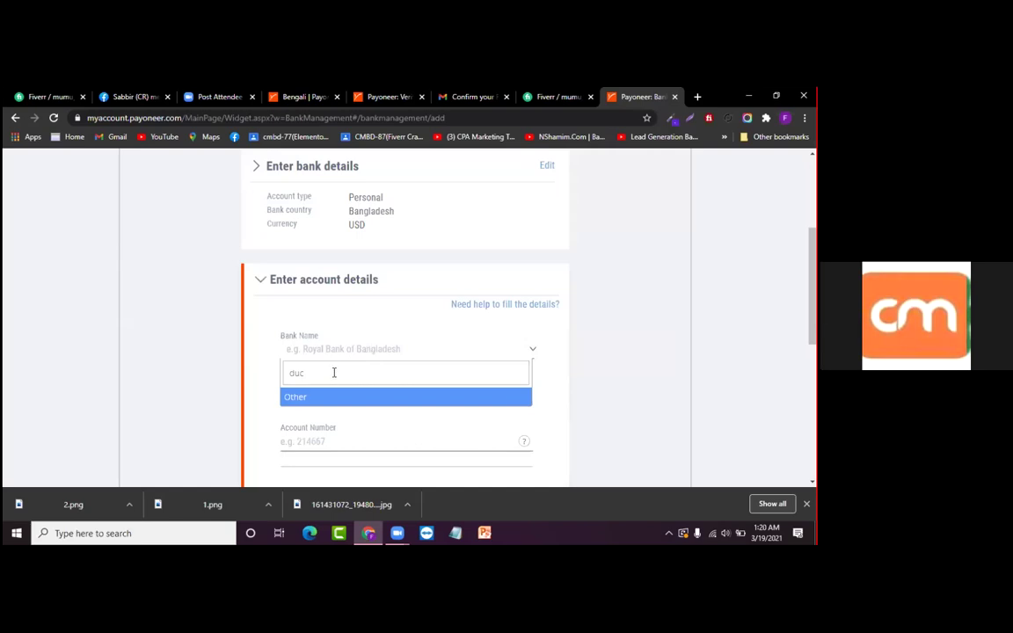
key("BackSpace")
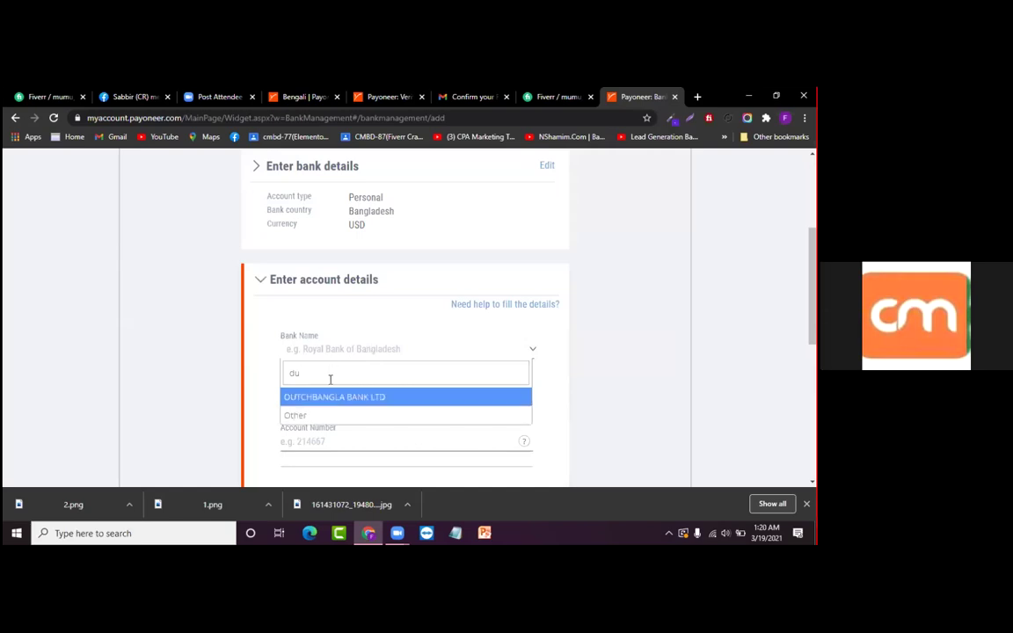
left_click(324, 397)
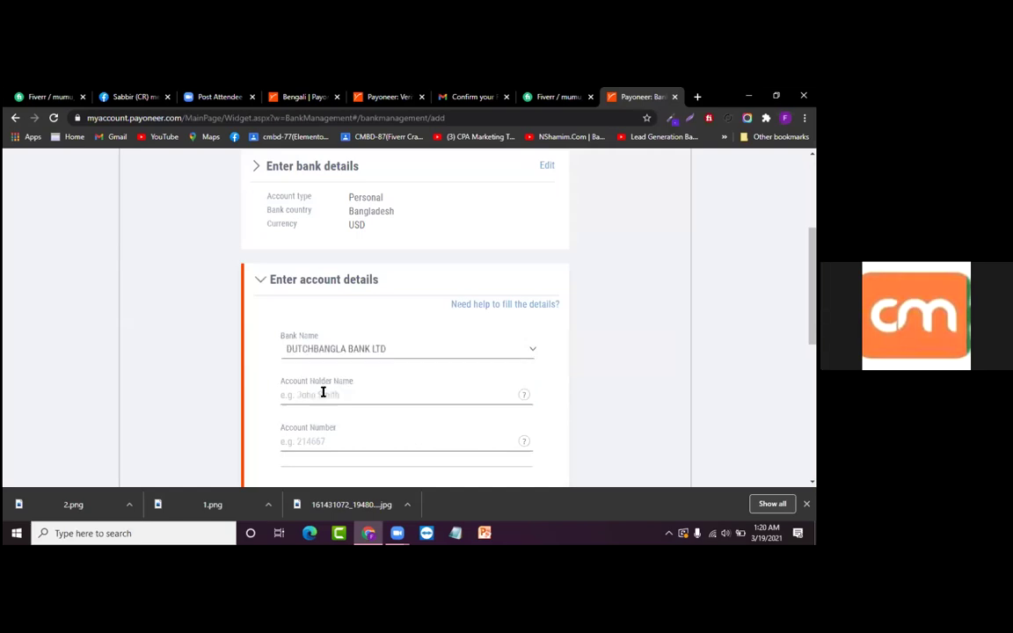
- Enter the account holder's name and account number, and accept the Terms and Conditions
left_click(384, 395)
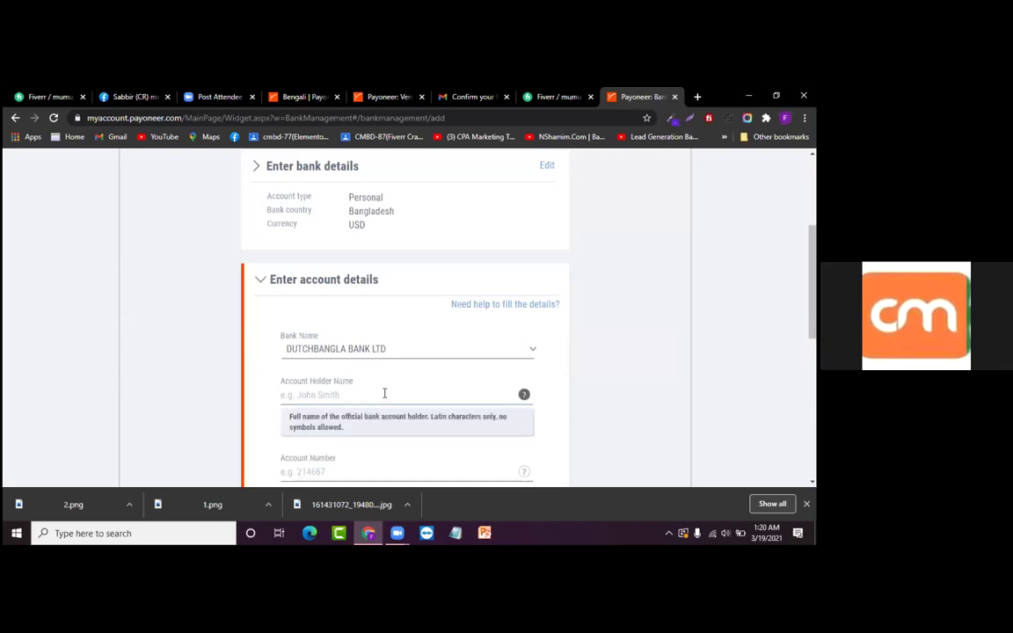
type("mumu")
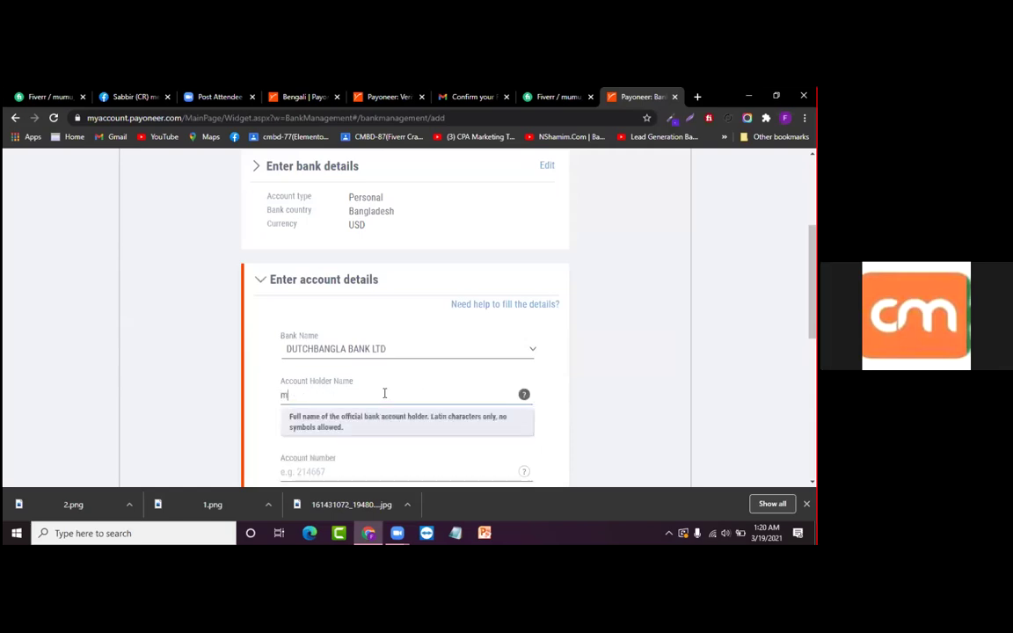
left_click(199, 411)
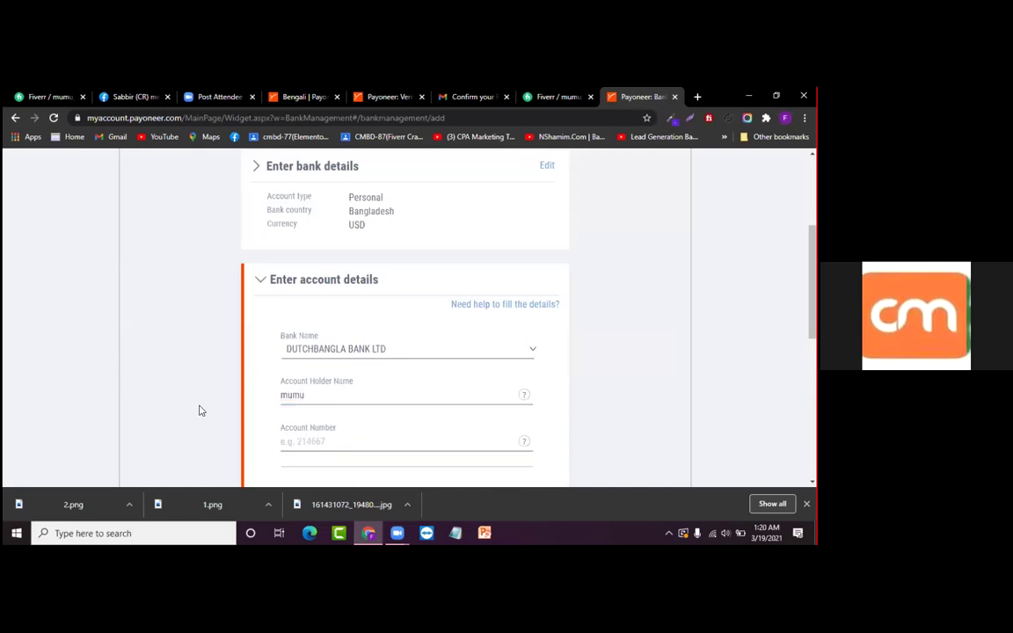
scroll(346, 391, "down", 2)
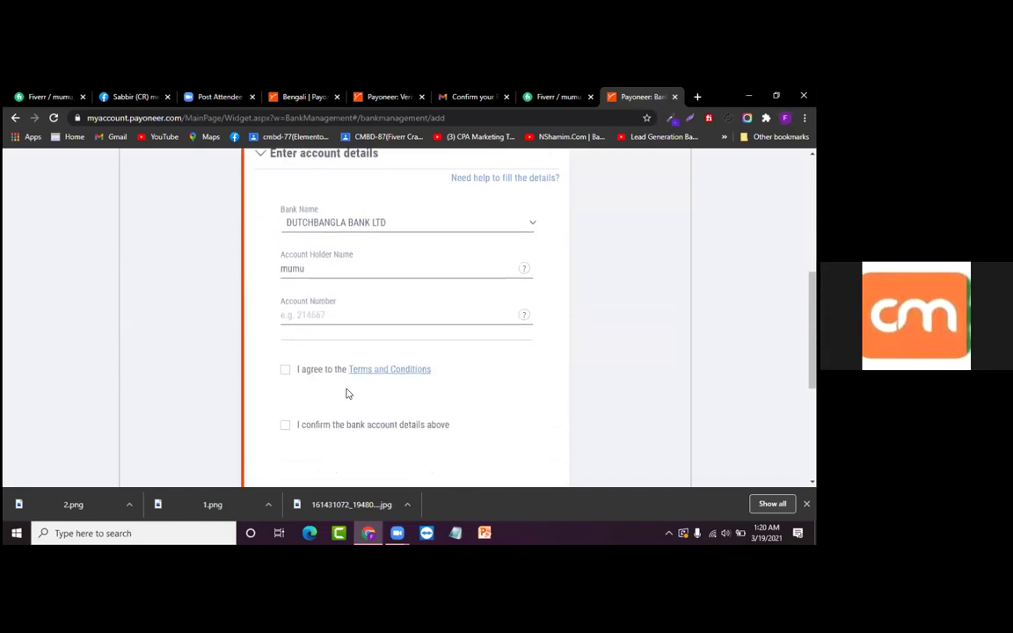
left_click(381, 307)
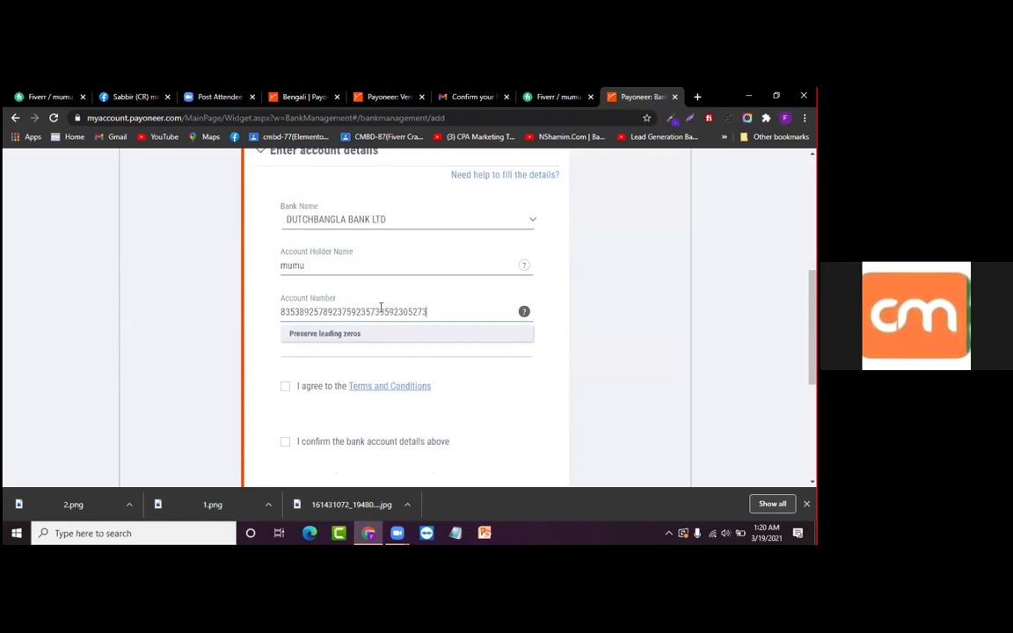
left_click(288, 388)
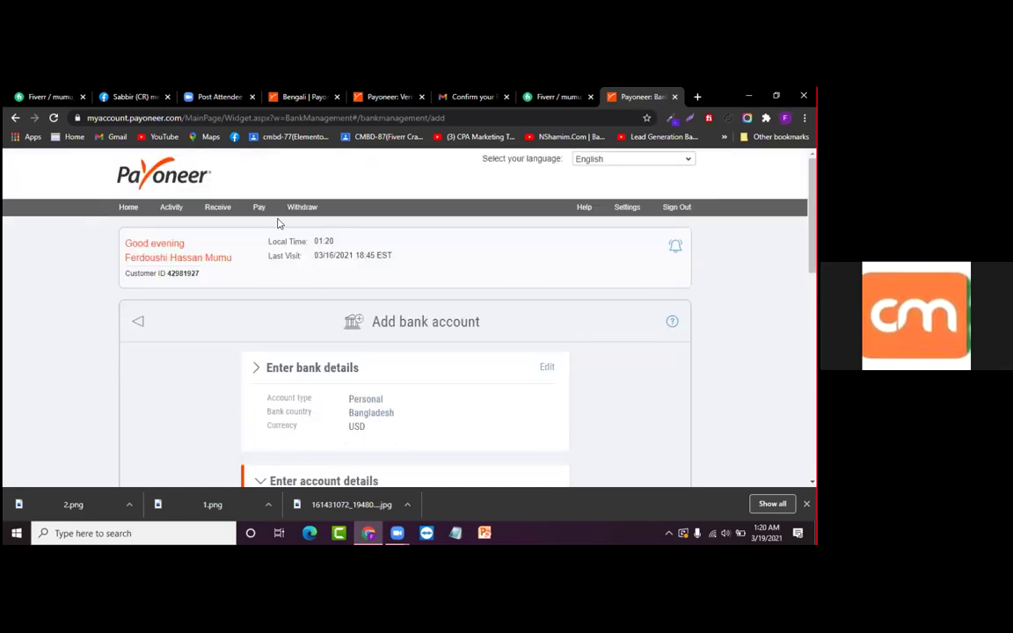
- Set up a withdrawal of 50 USD from the USD balance to bank (4124.82 BDT), then open a blank tab
mouse_move(302, 208)
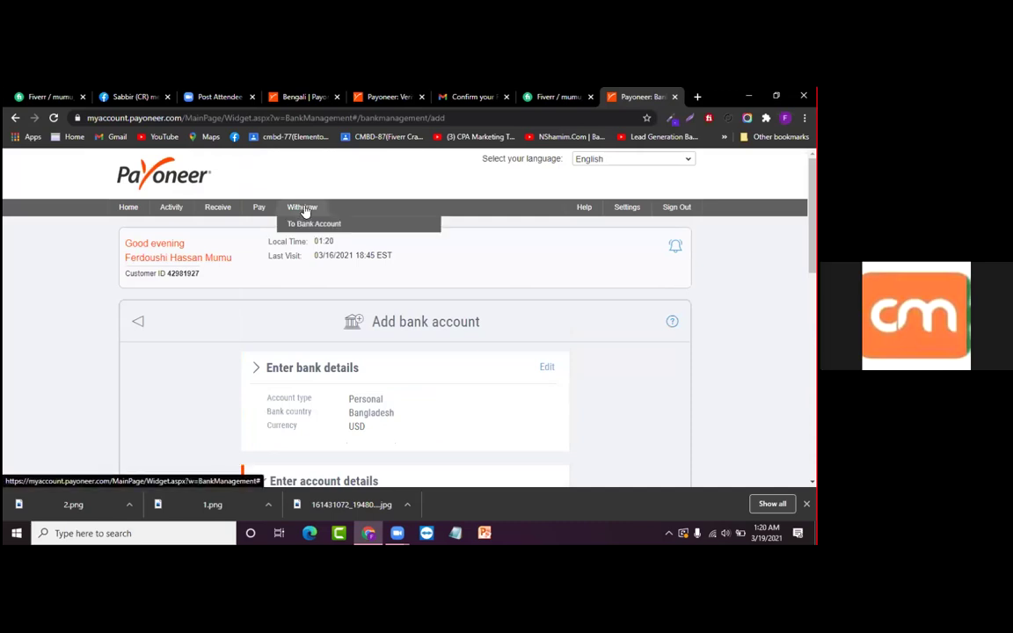
left_click(309, 225)
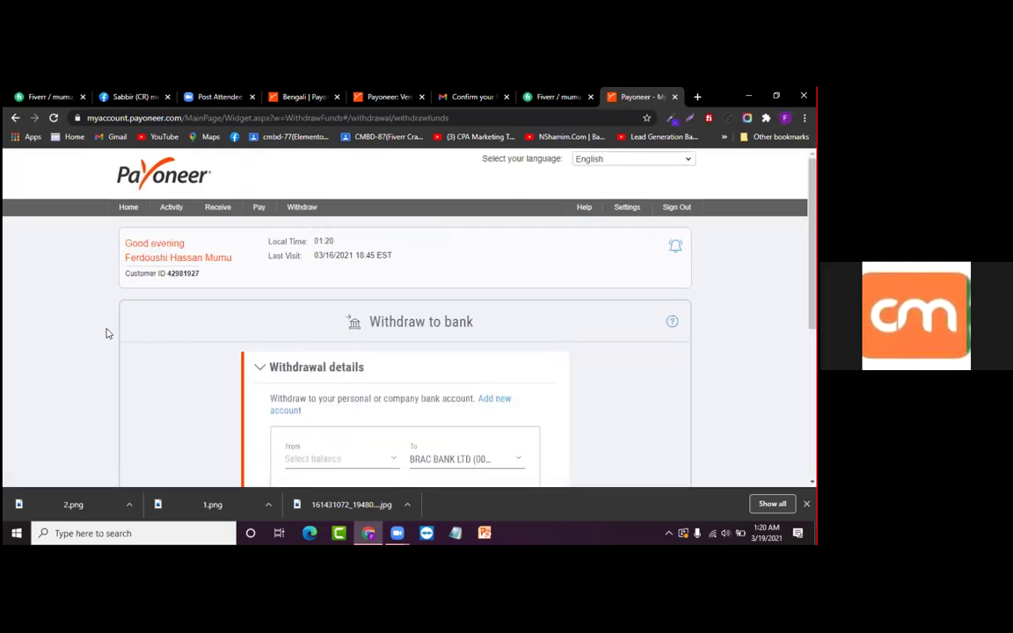
scroll(333, 427, "down", 2)
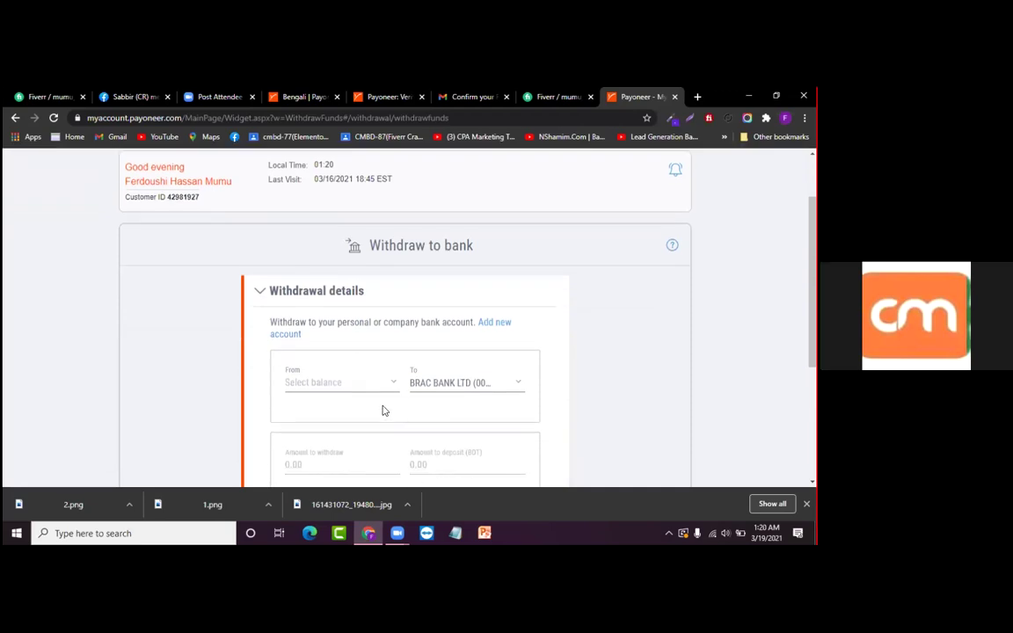
scroll(385, 410, "down", 4)
left_click(392, 218)
left_click(334, 242)
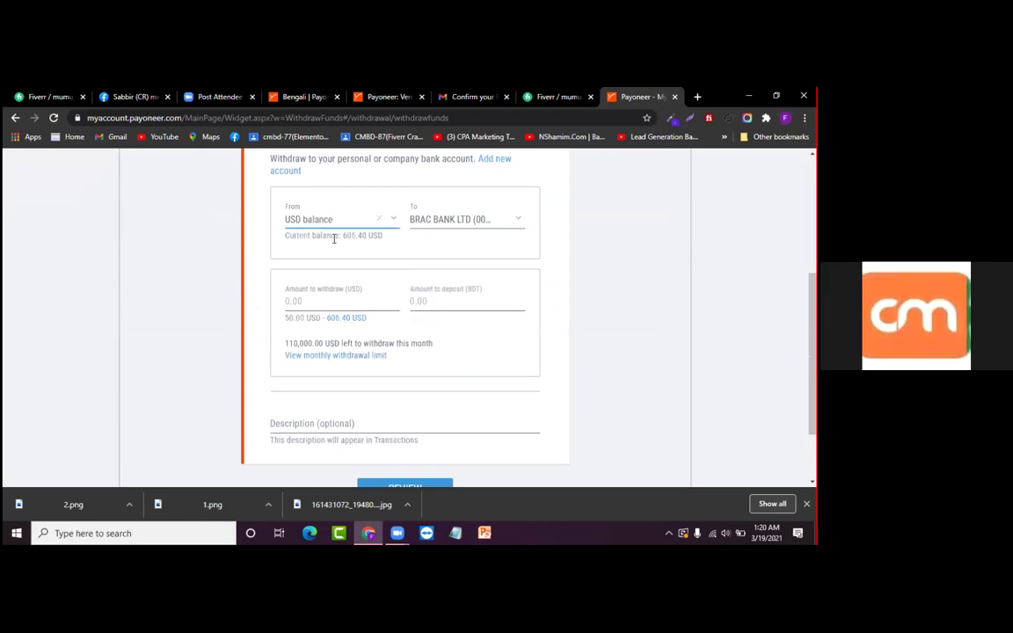
left_click(305, 299)
type("50")
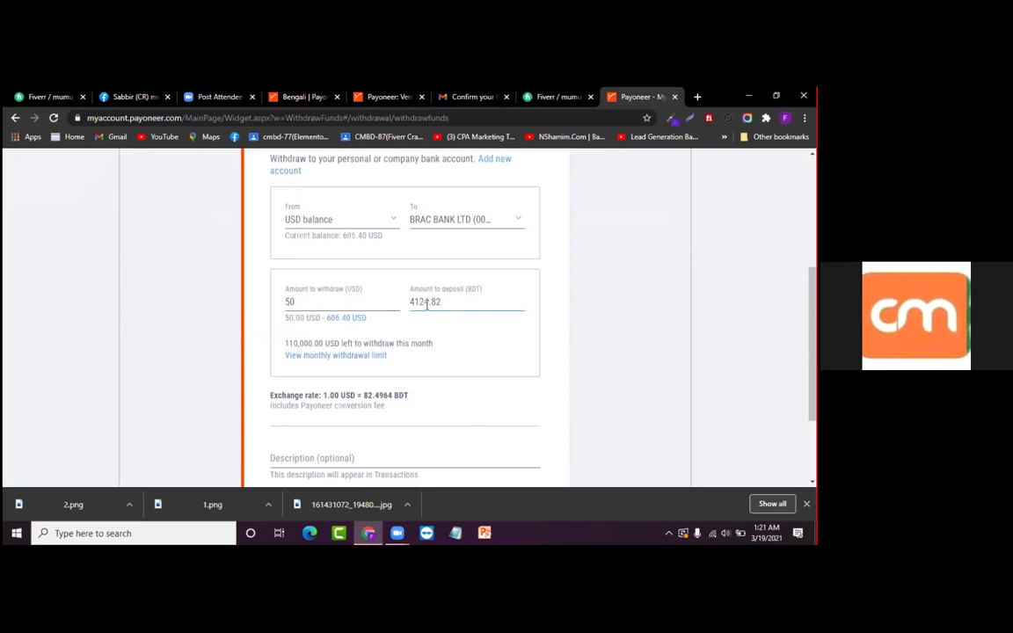
left_click(697, 97)
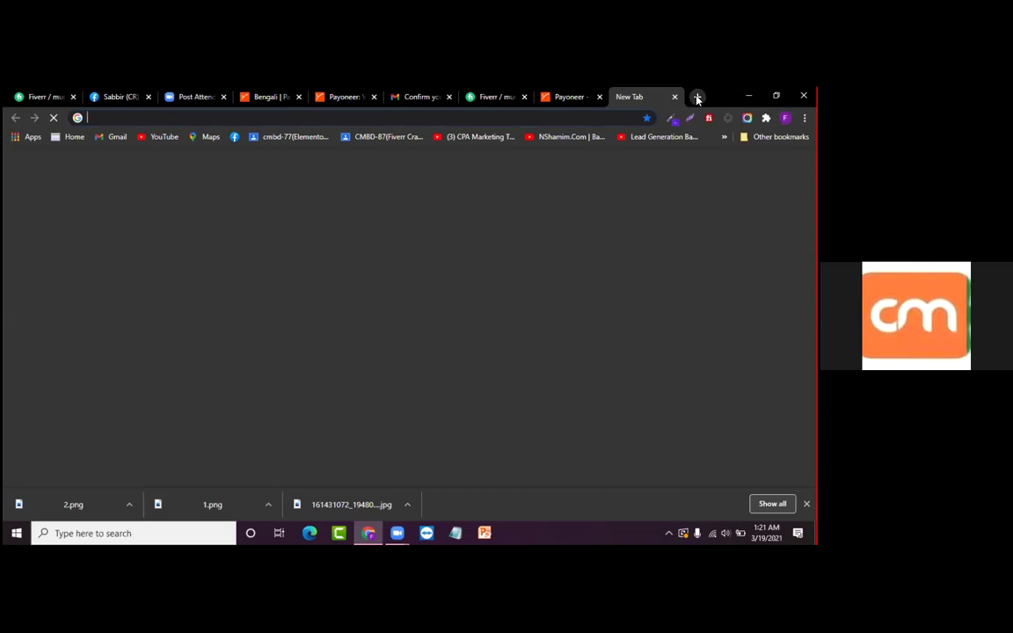
- Google '1 usd to bdt' (84.77 Taka), then return to the Payoneer withdrawal tab
type("usd")
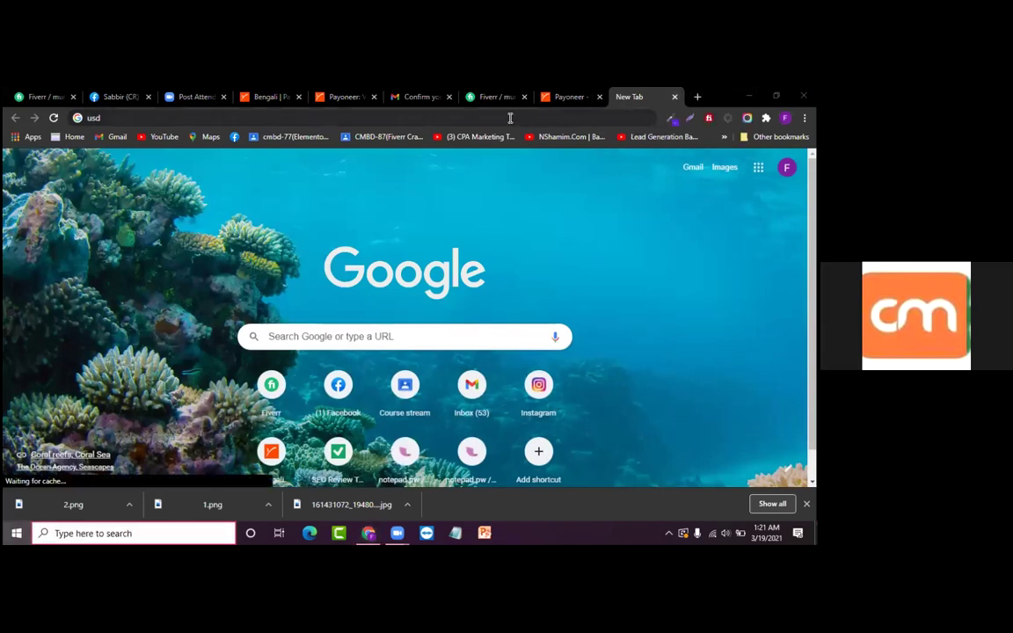
left_click(493, 116)
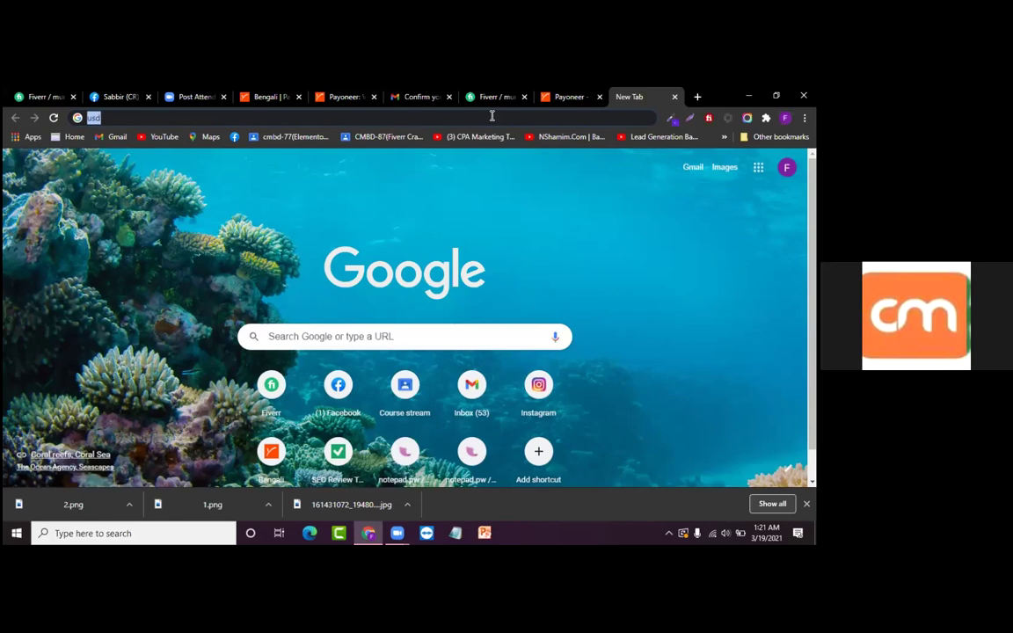
type("1 usd to ")
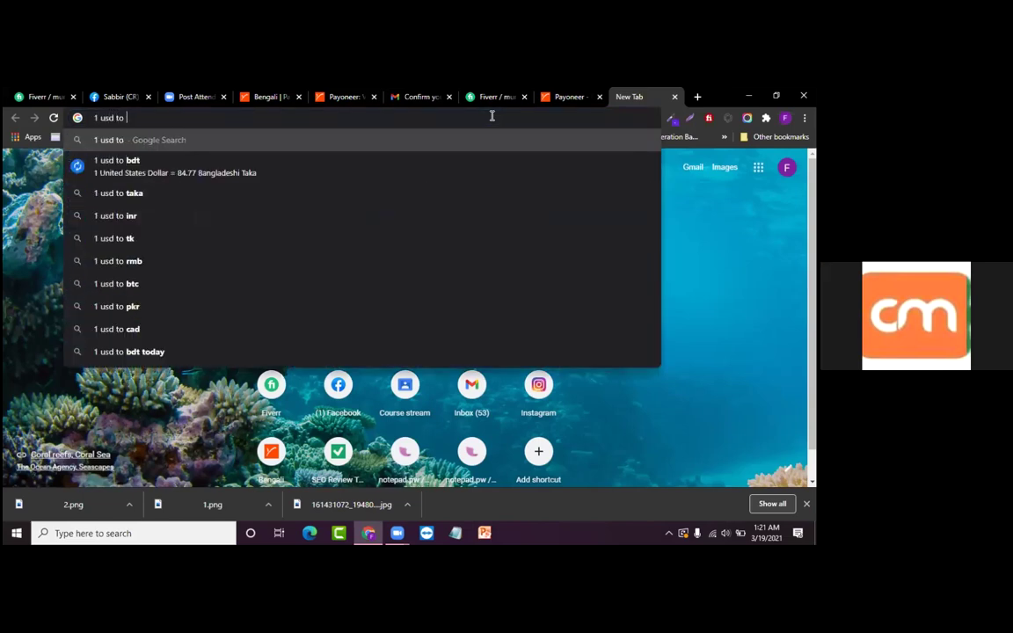
type("bdt")
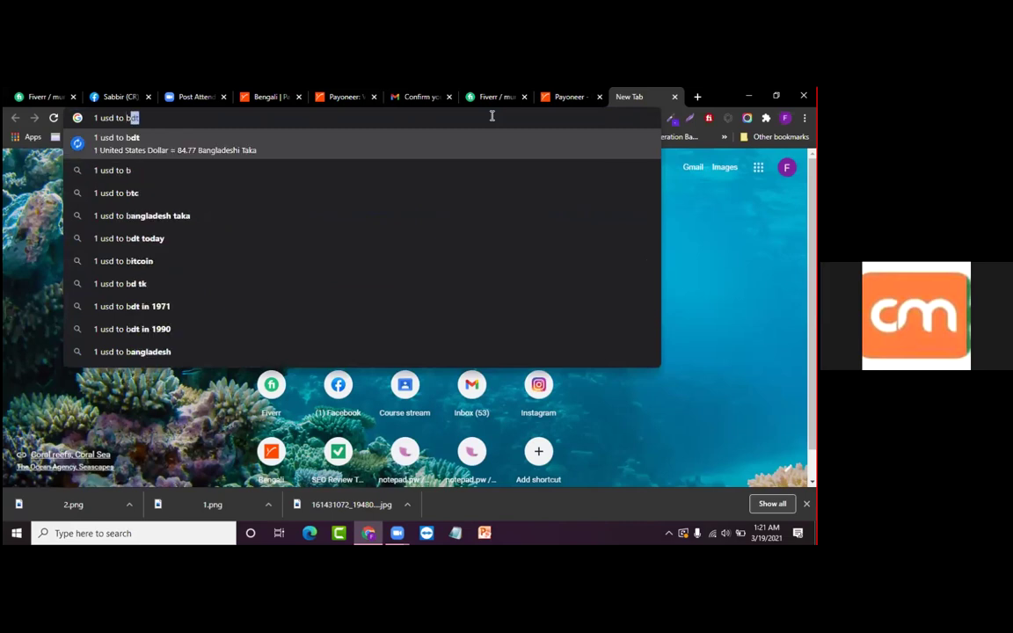
key("Right")
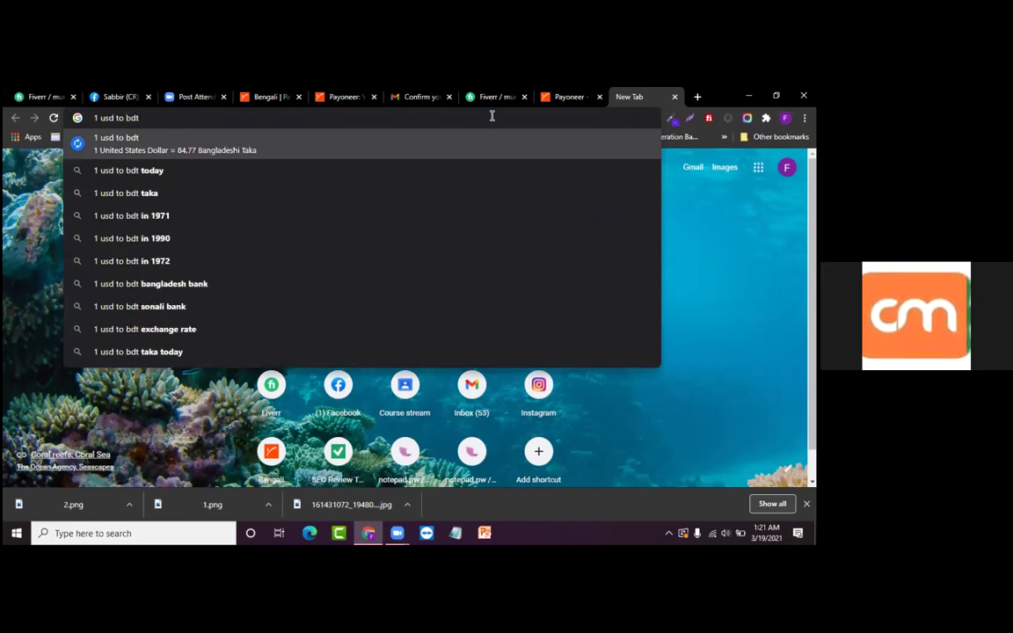
key("Return")
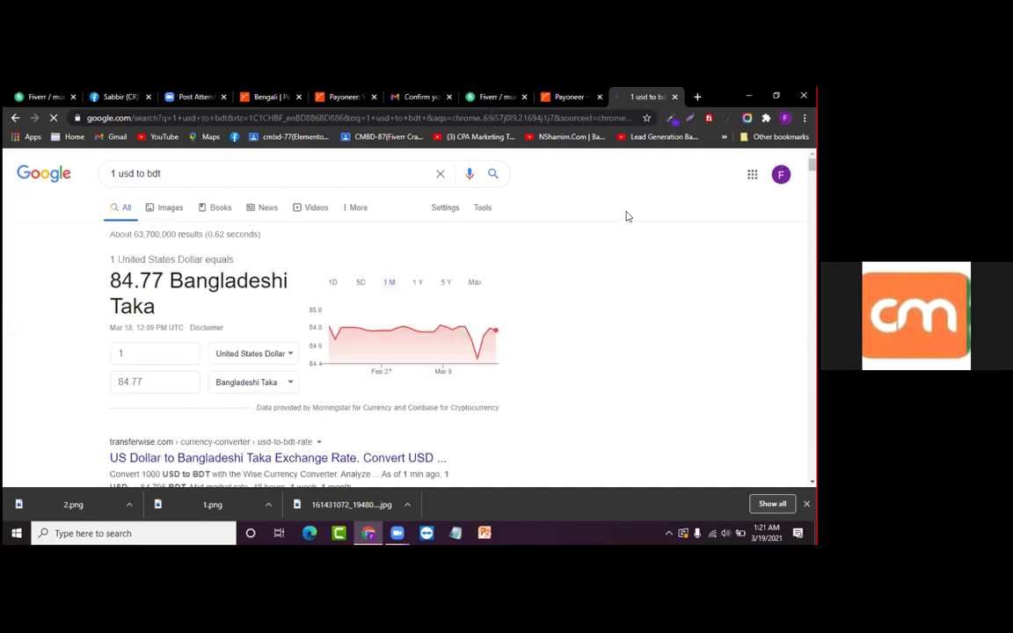
left_click(561, 97)
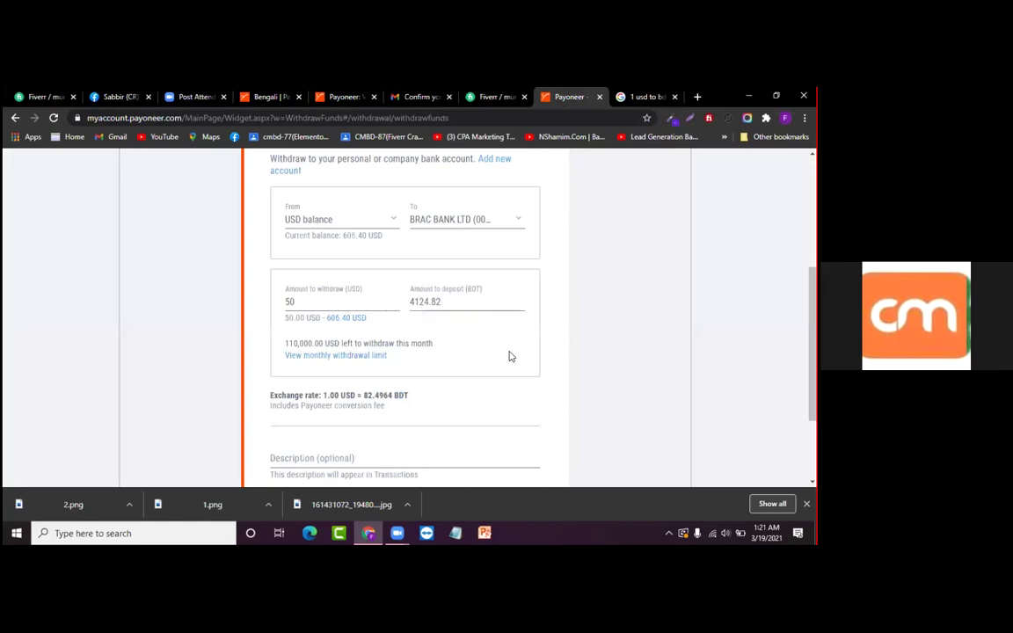
scroll(617, 351, "down", 3)
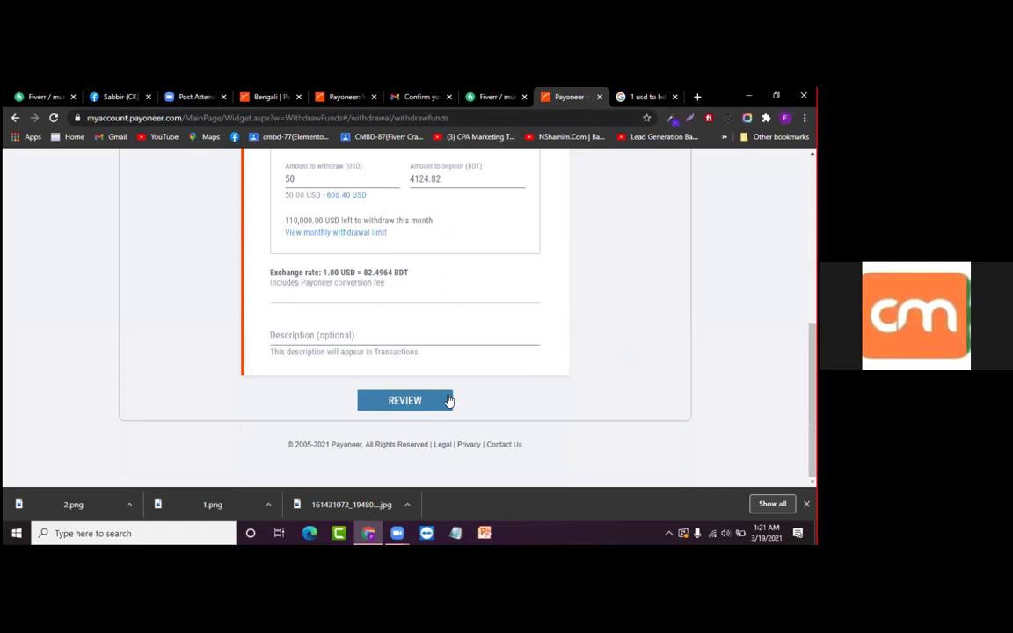
scroll(538, 306, "up", 5)
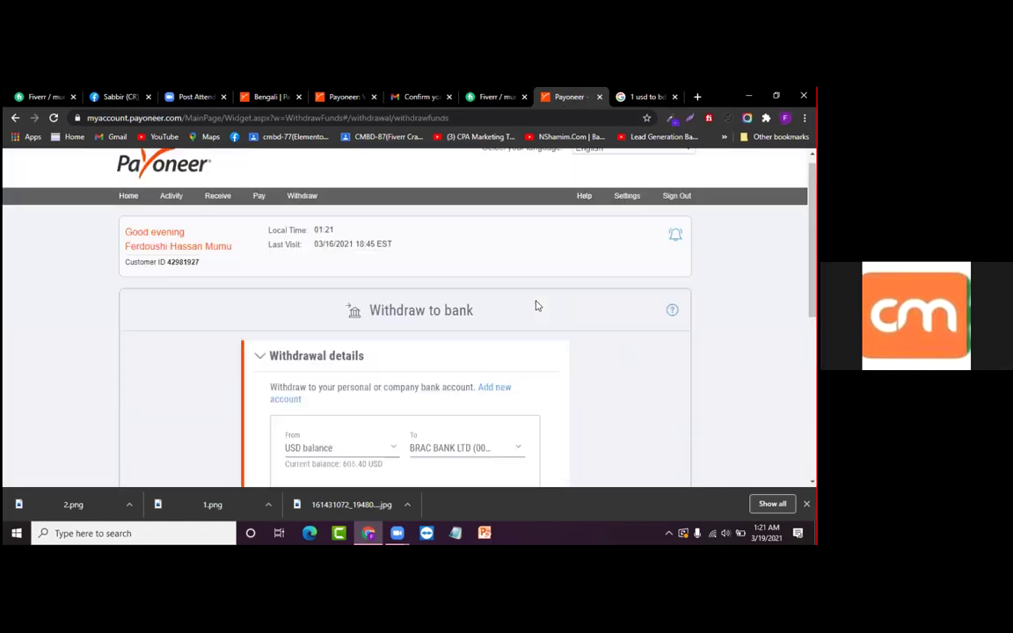
scroll(538, 306, "up", 1)
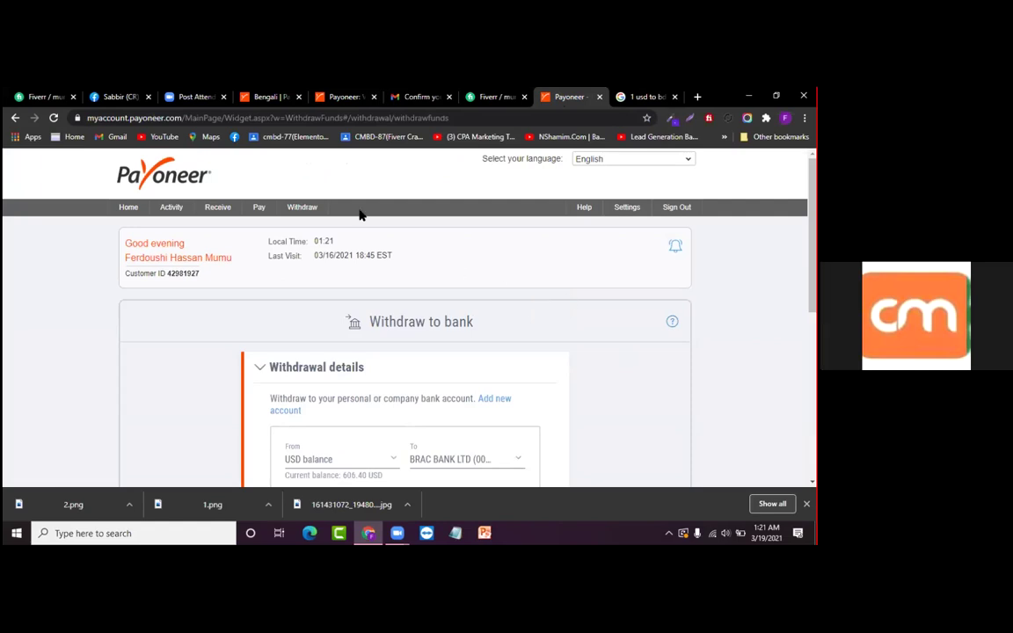
mouse_move(256, 210)
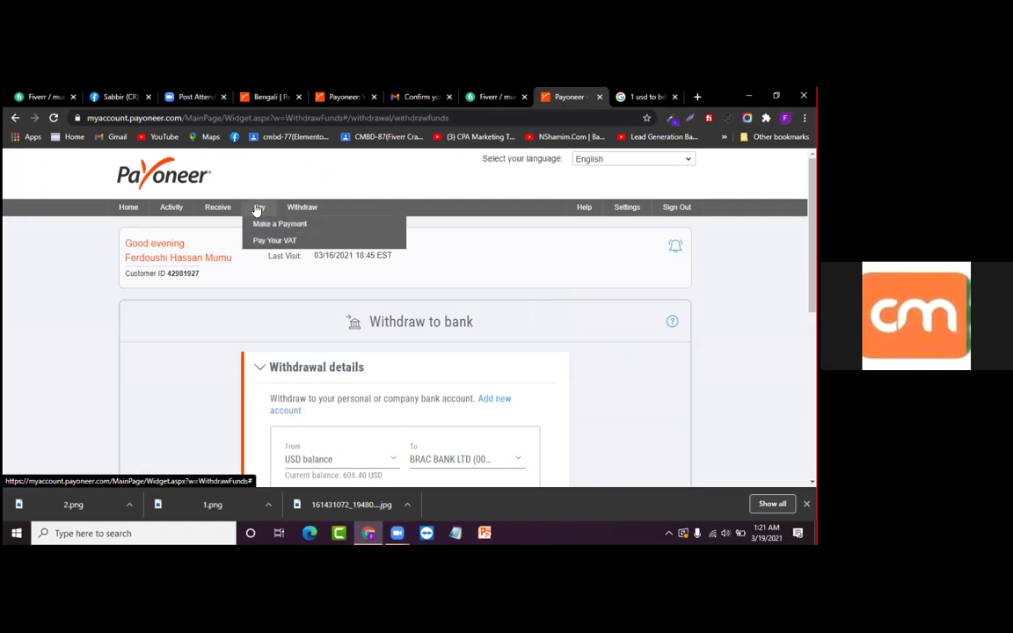